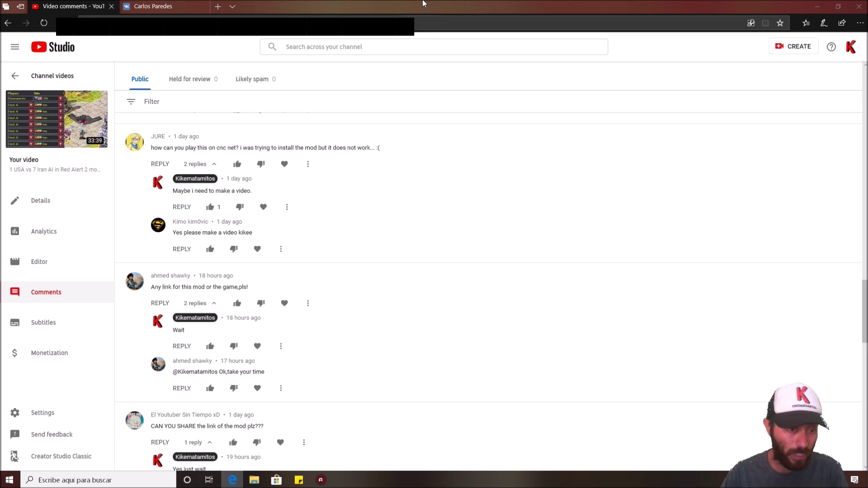
# Switch to the VK page, search for "reborn" and open the official Red Alert 2: Reborn group with the ra2reborn.online address
pyautogui.scroll(-4, 399, 298)
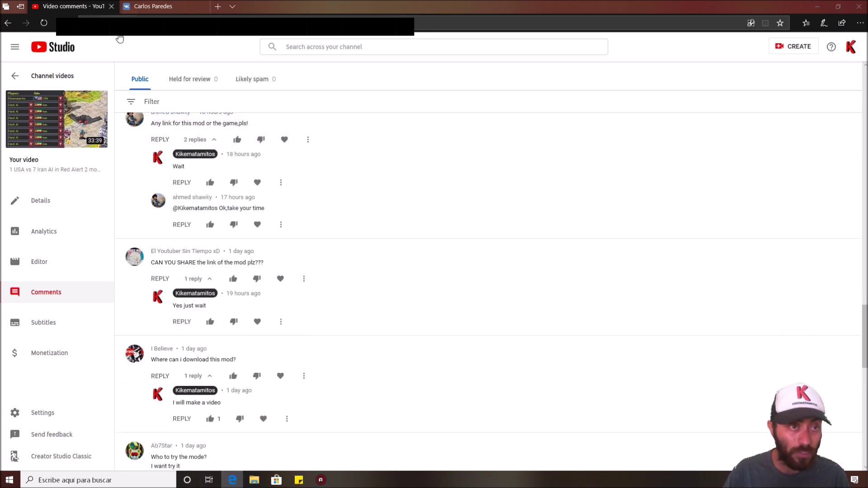
pyautogui.click(149, 7)
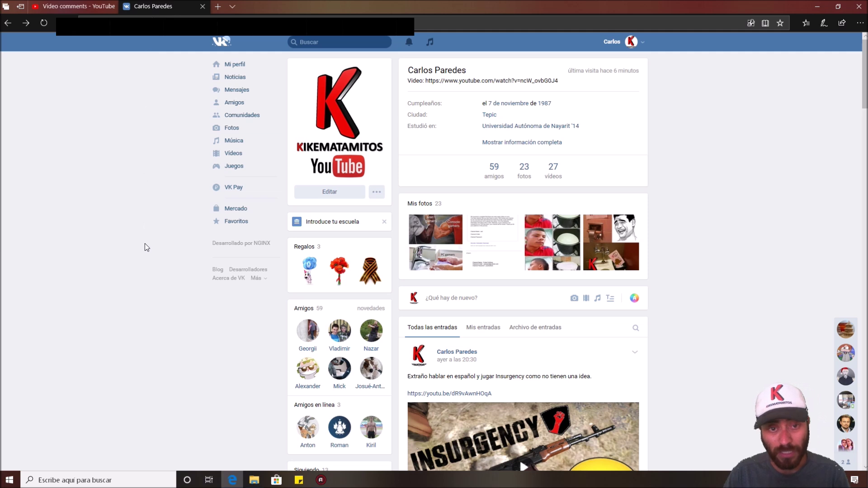
pyautogui.click(329, 40)
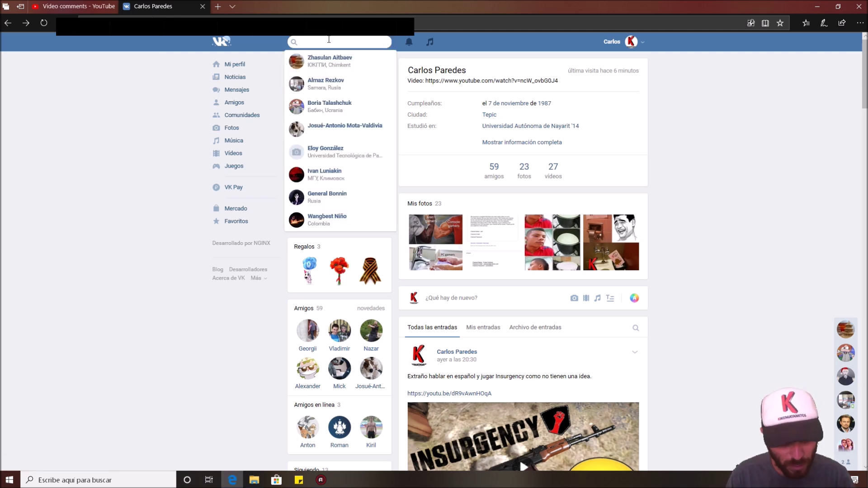
pyautogui.write('reborn')
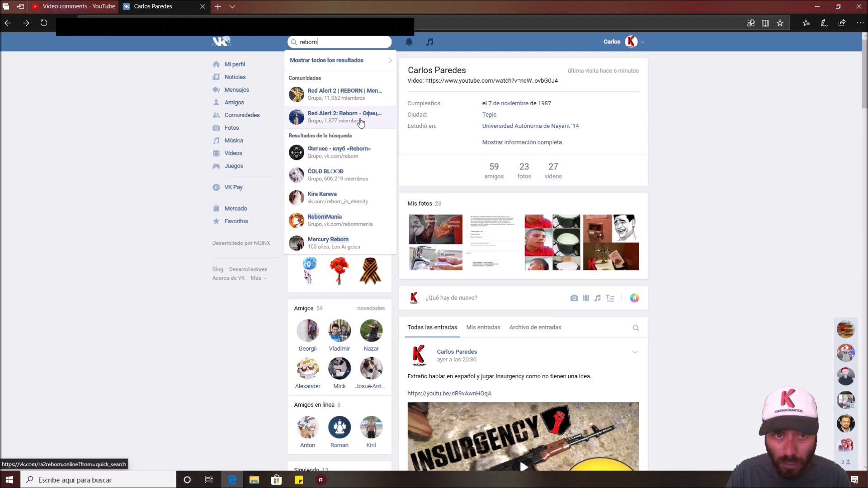
pyautogui.press('Escape')
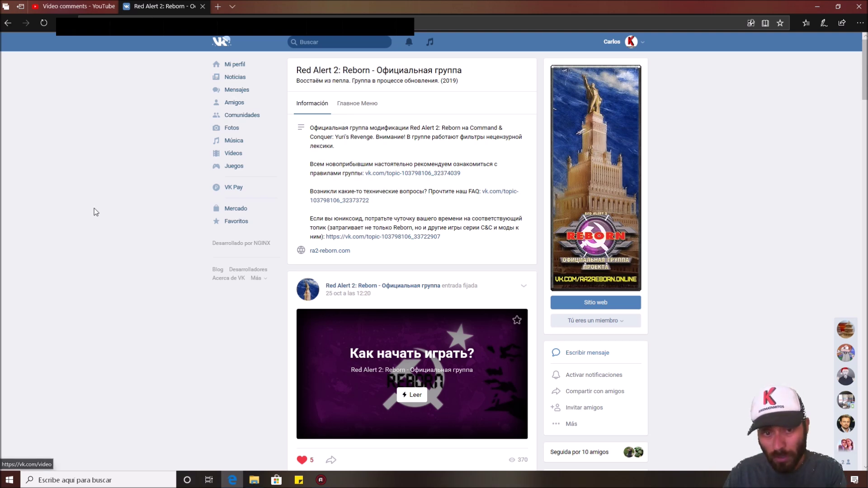
# Follow the Community Patch download link in the group's pinned article and download Red Alert 2 - Reborn CP.exe from Yandex Disk
pyautogui.scroll(-4, 149, 221)
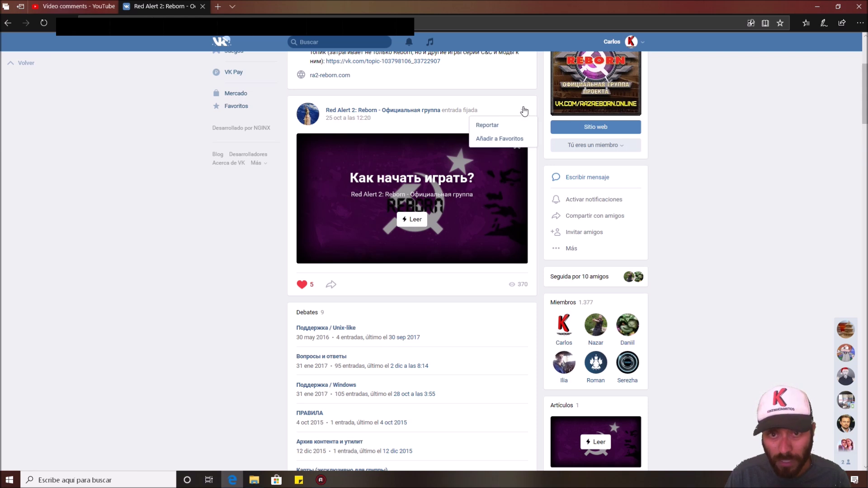
pyautogui.click(410, 222)
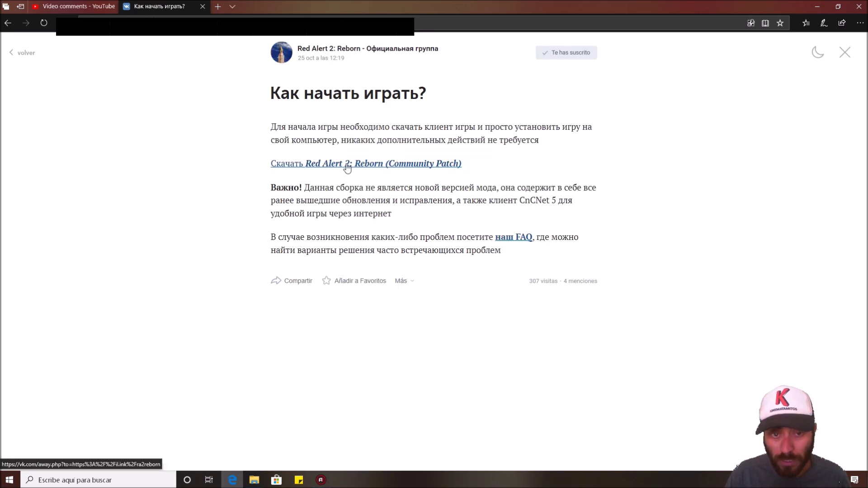
pyautogui.click(400, 166)
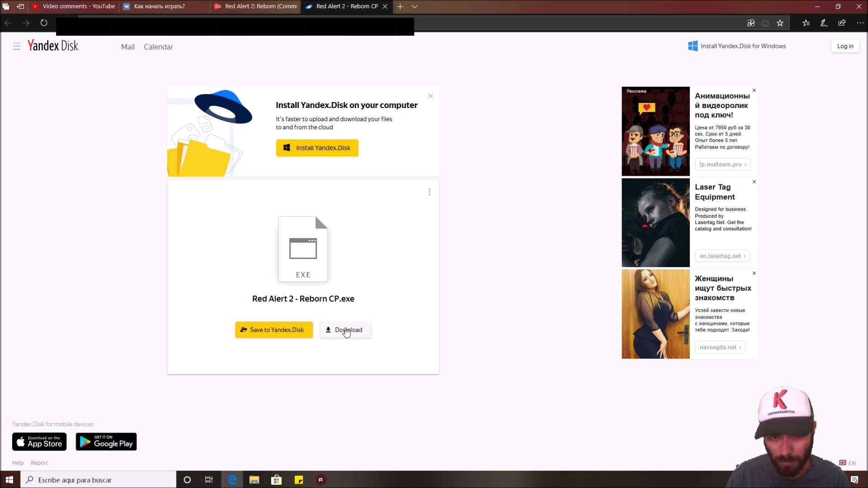
pyautogui.click(346, 332)
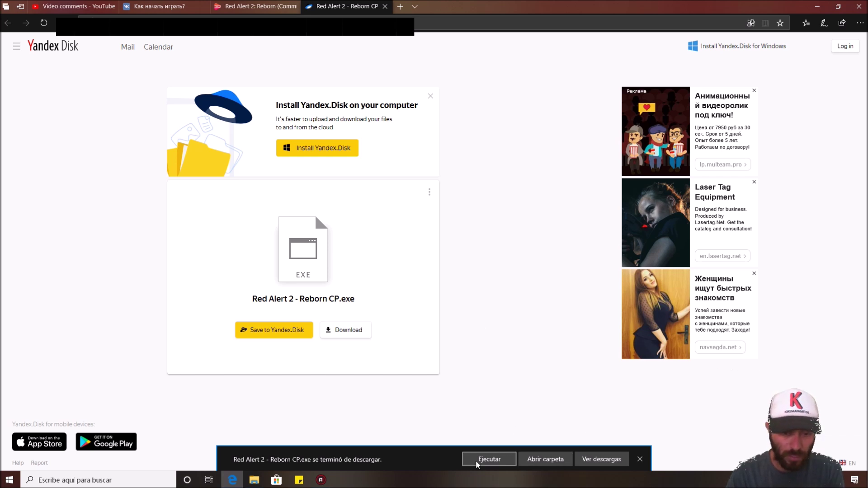
# Run the downloaded Red Alert 2 - Reborn CP installer as administrator from its folder, allowing it past SmartScreen and User Account Control
pyautogui.click(533, 463)
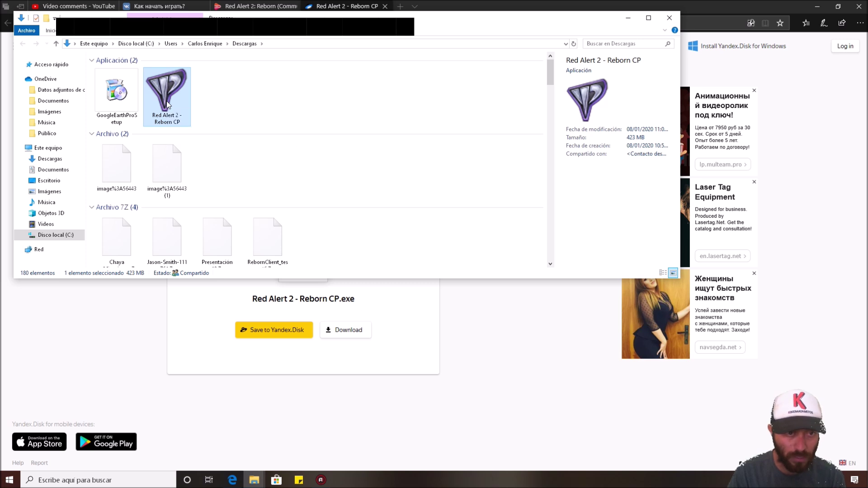
pyautogui.rightClick(168, 104)
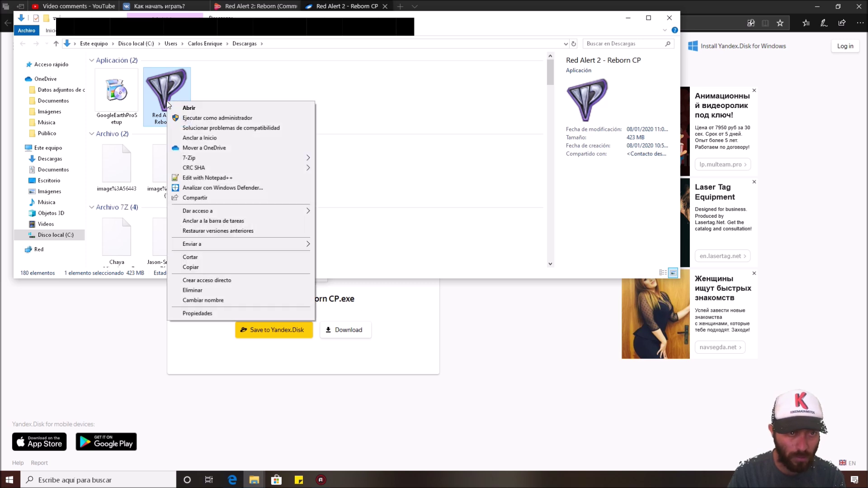
pyautogui.click(202, 118)
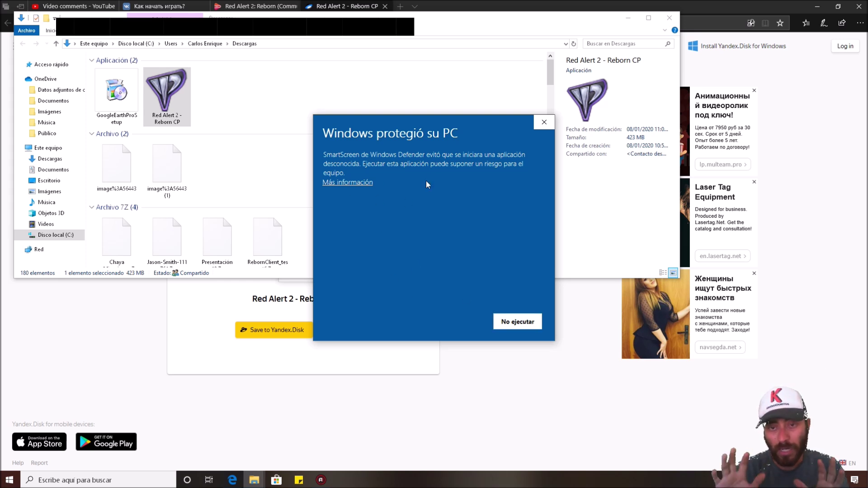
pyautogui.click(348, 183)
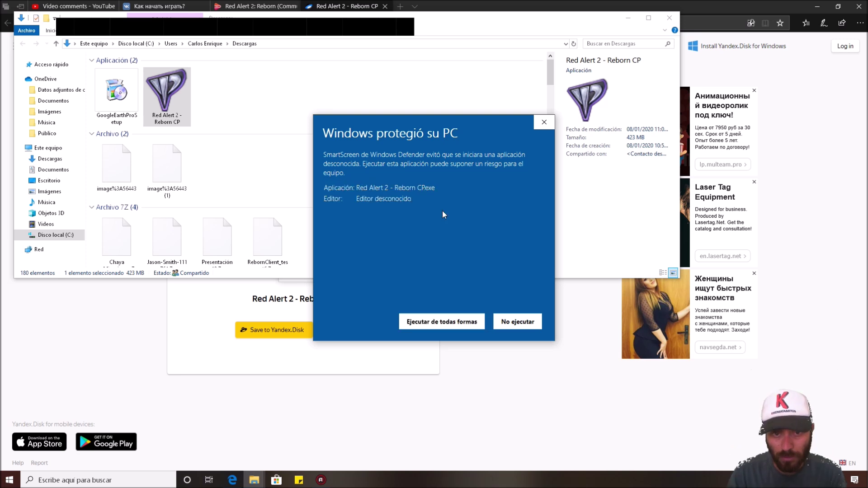
pyautogui.click(420, 322)
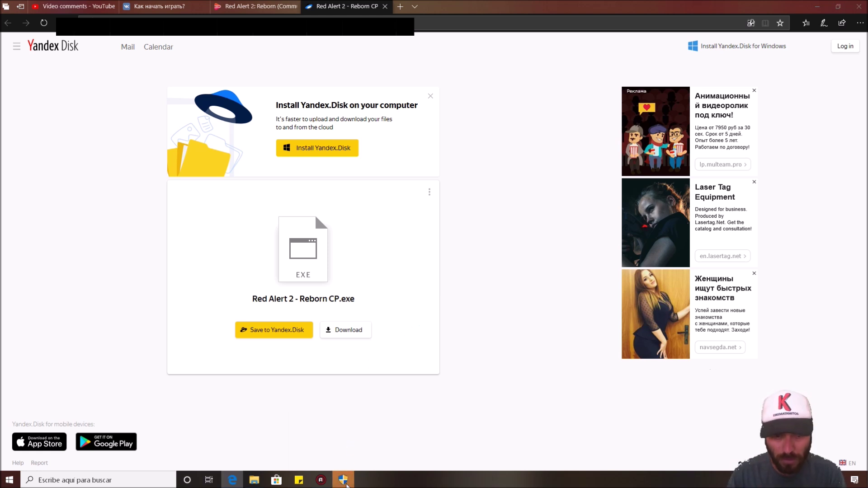
pyautogui.click(347, 485)
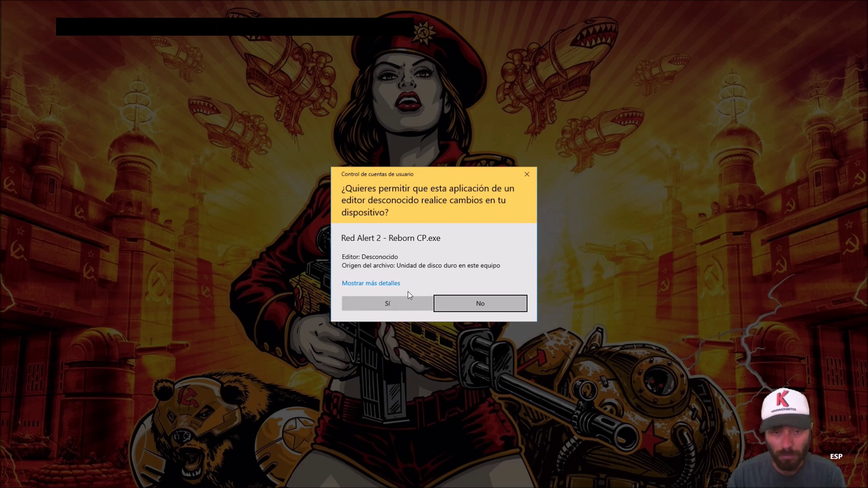
pyautogui.click(394, 302)
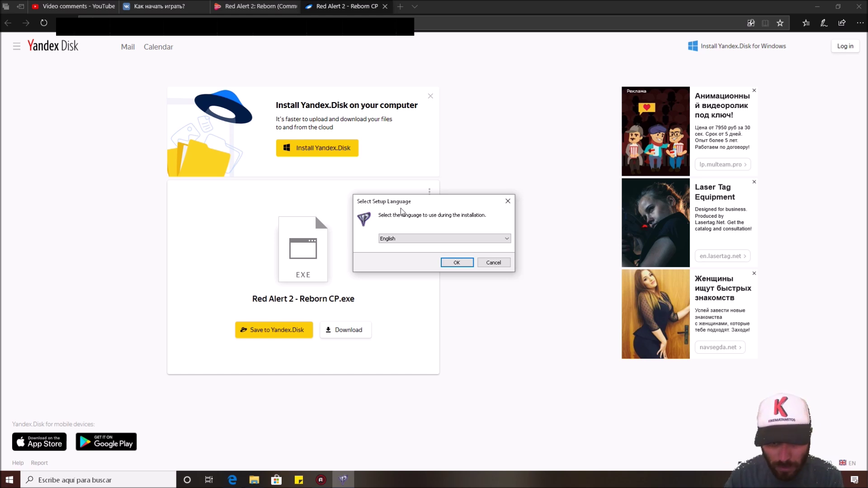
# Choose English as the setup language and continue past the information page to the destination selection
pyautogui.click(406, 241)
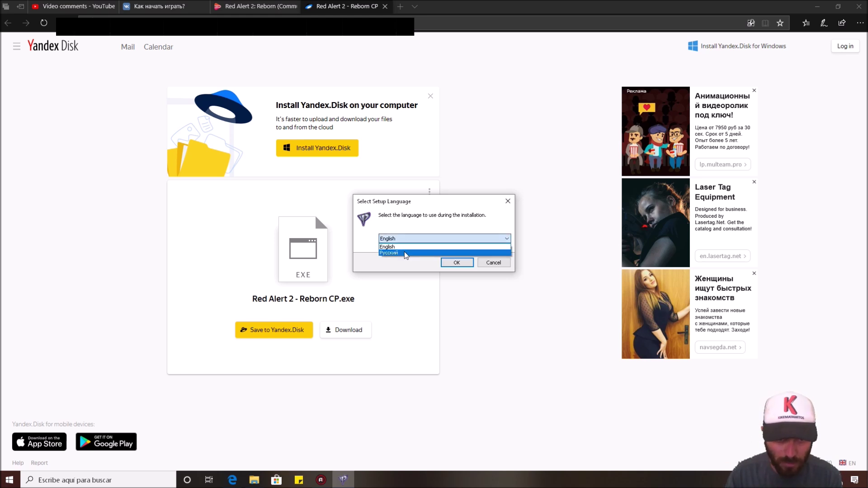
pyautogui.click(405, 247)
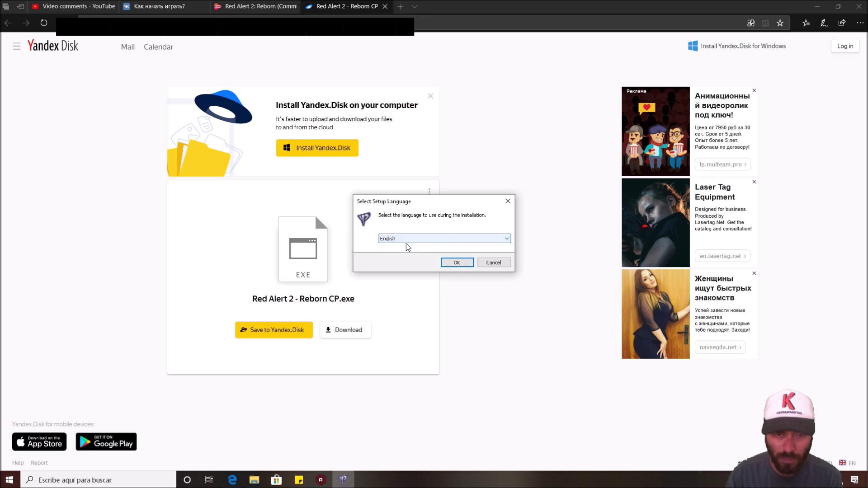
pyautogui.click(450, 263)
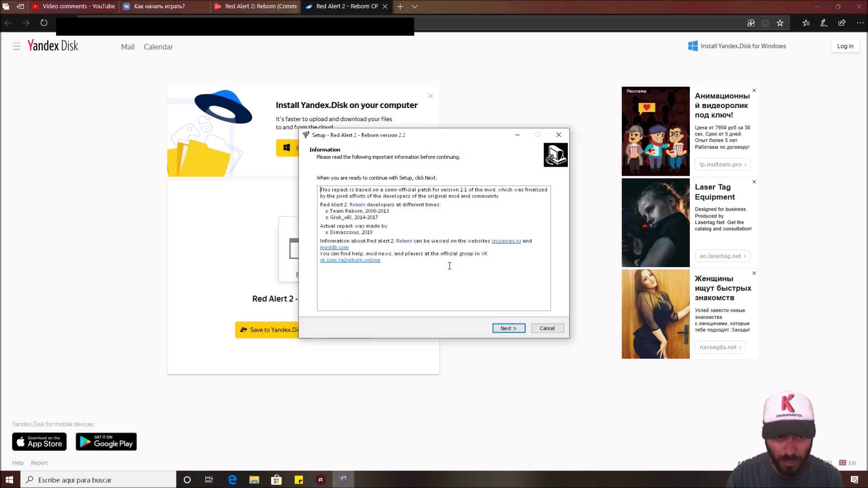
pyautogui.click(514, 329)
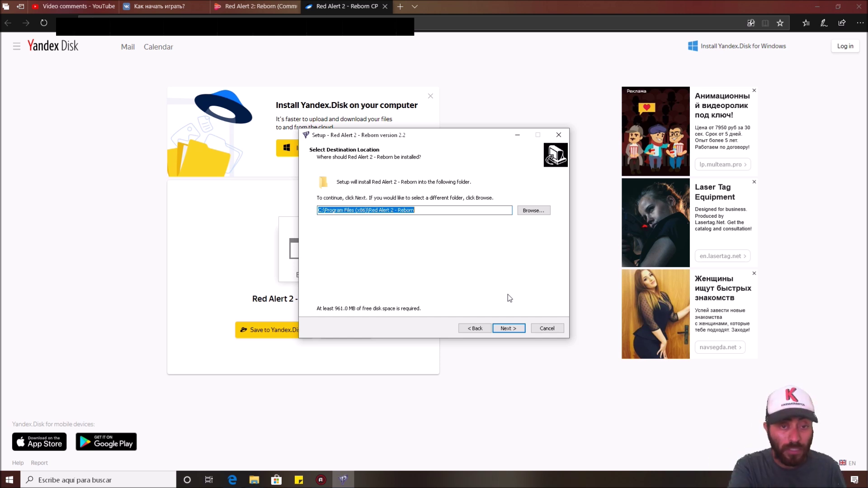
# Install the mod into C:\Program Files (x86)\Red Alert 2 - Reborn with the English client language and a desktop shortcut
pyautogui.click(448, 210)
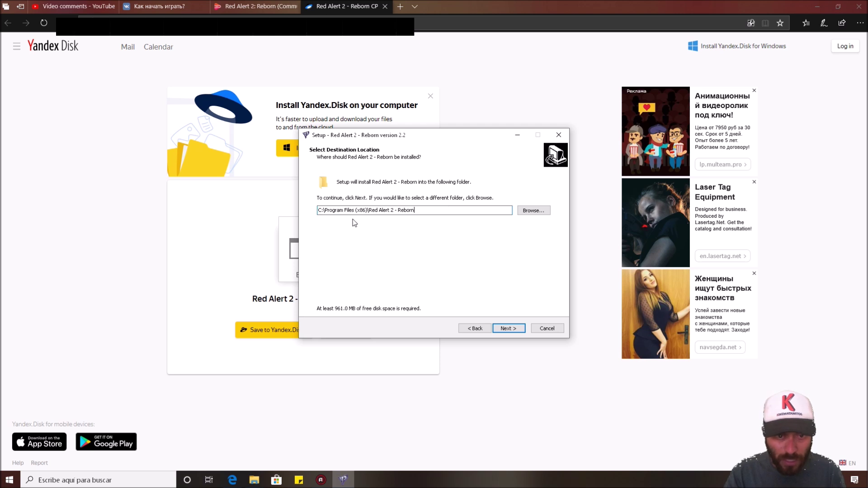
pyautogui.click(509, 330)
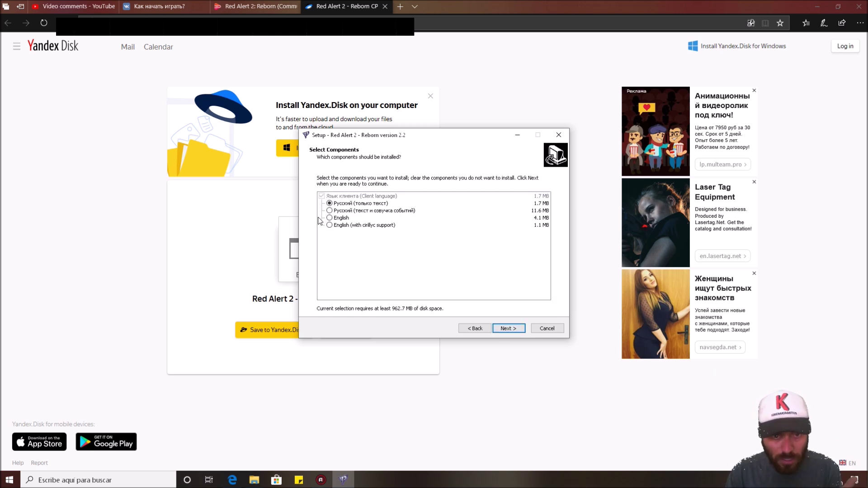
pyautogui.click(345, 219)
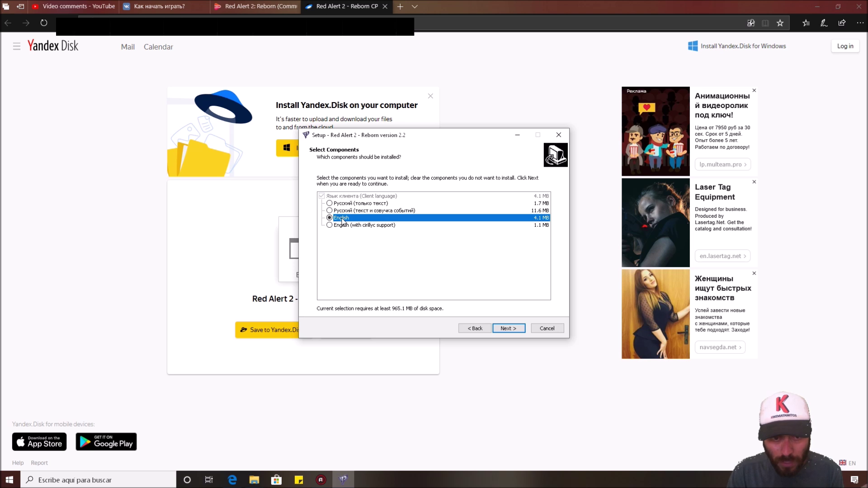
pyautogui.click(511, 330)
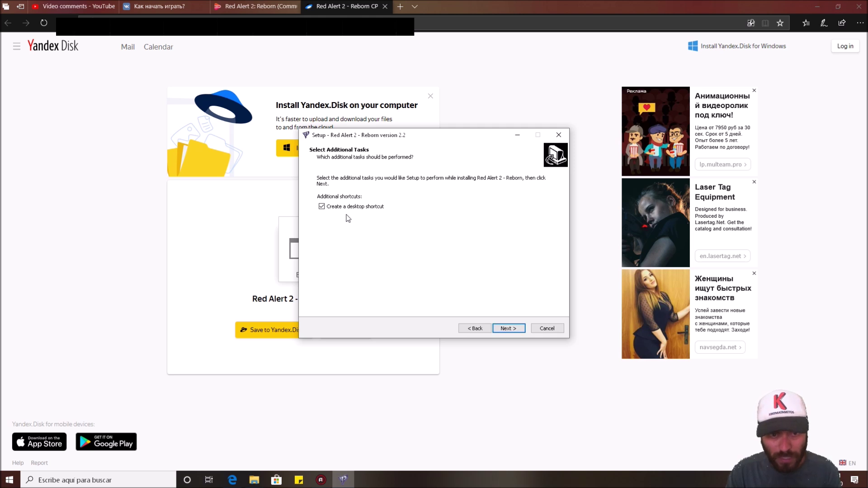
pyautogui.click(507, 329)
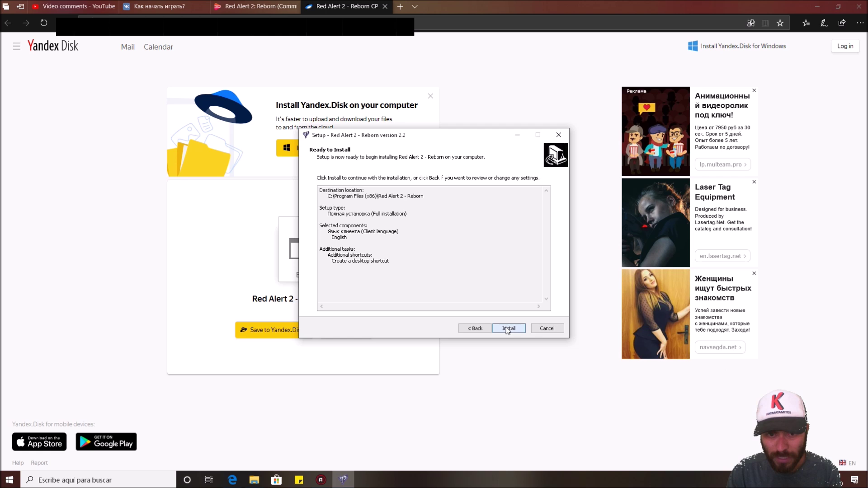
pyautogui.click(508, 329)
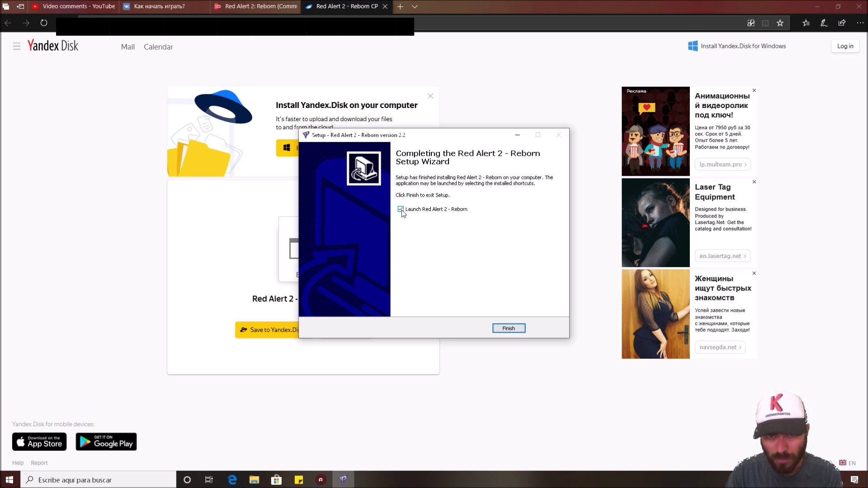
# Finish the setup wizard and launch Red Alert 2 - Reborn from the desktop, allowing it to make changes to the device
pyautogui.click(516, 328)
pyautogui.click(817, 7)
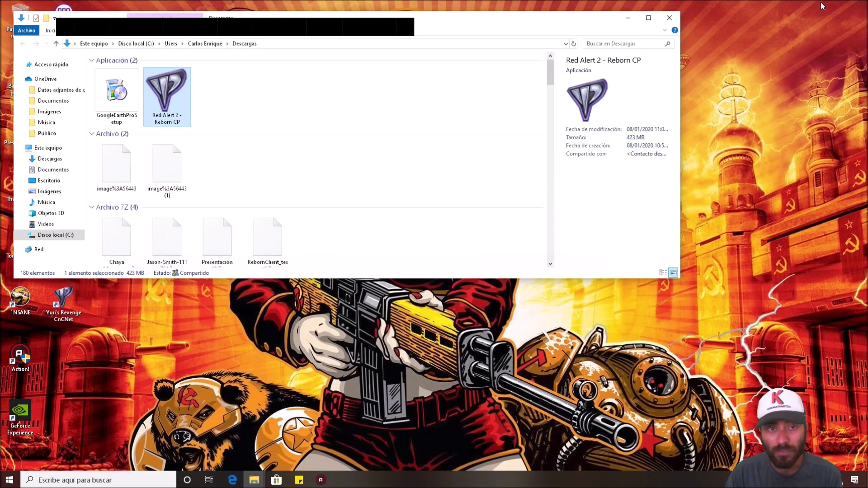
pyautogui.click(670, 18)
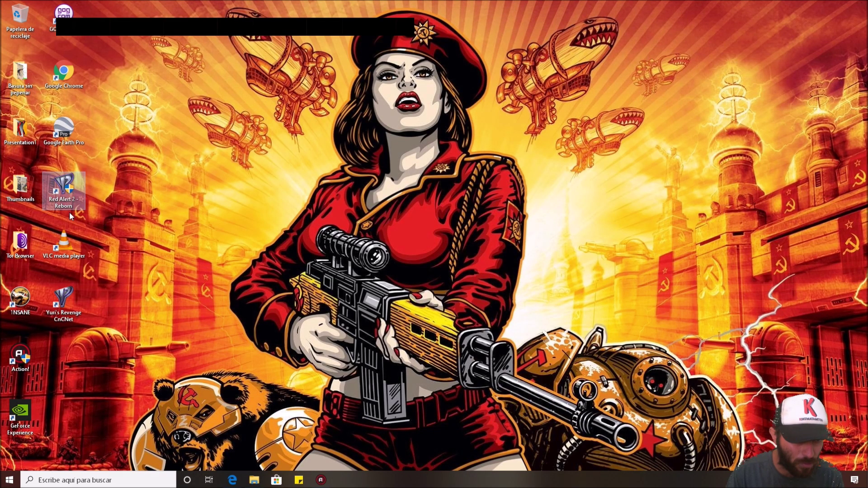
pyautogui.doubleClick(67, 198)
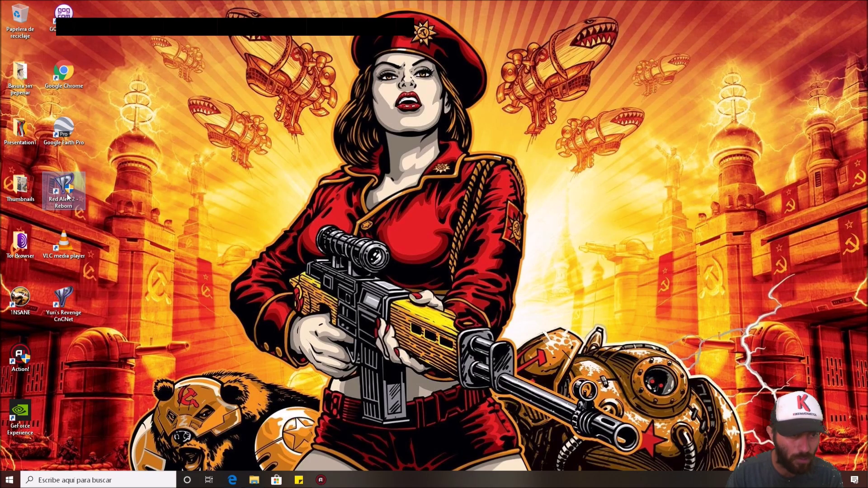
pyautogui.click(390, 307)
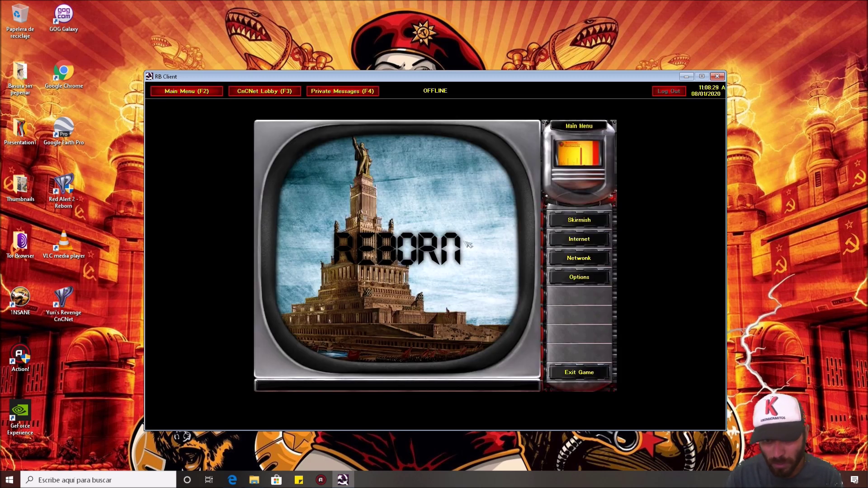
# Set the music volume and client volume to 0 in the game client's audio options and save the settings
pyautogui.click(586, 279)
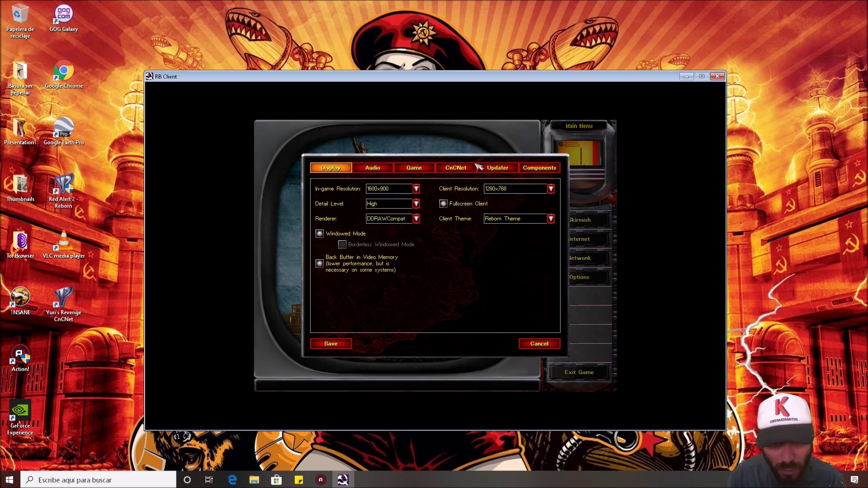
pyautogui.click(383, 171)
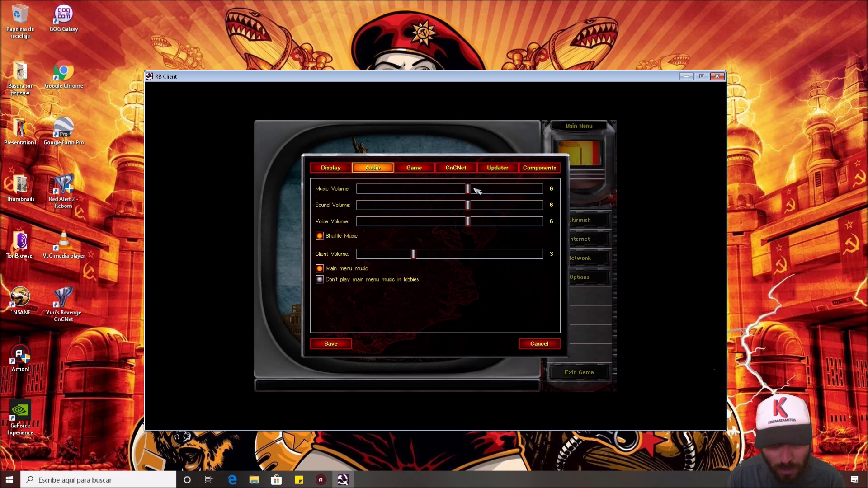
pyautogui.moveTo(469, 190); pyautogui.dragTo(359, 189)
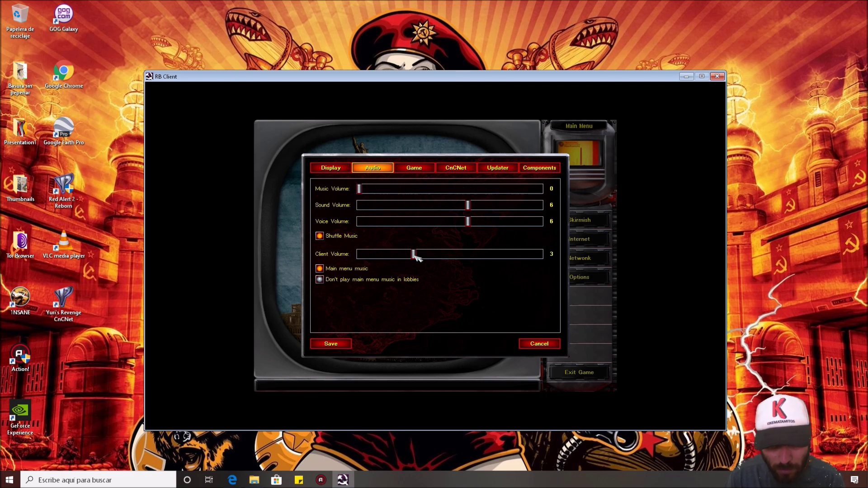
pyautogui.moveTo(414, 255); pyautogui.dragTo(368, 254)
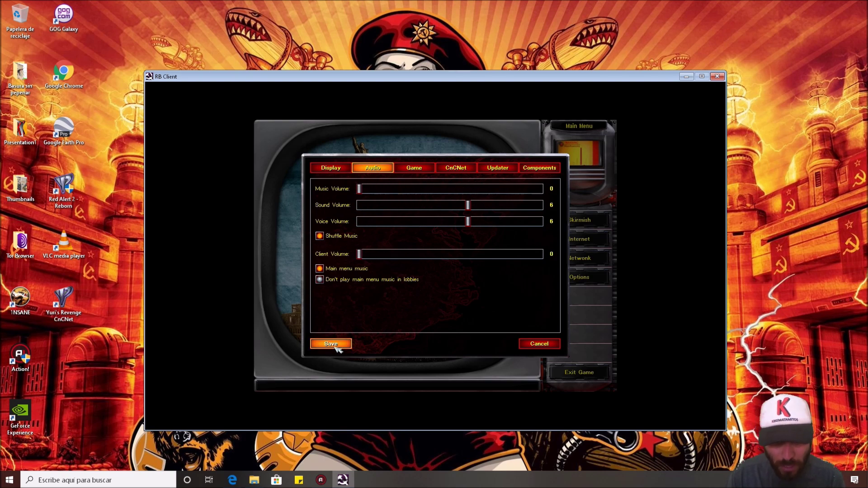
pyautogui.click(336, 347)
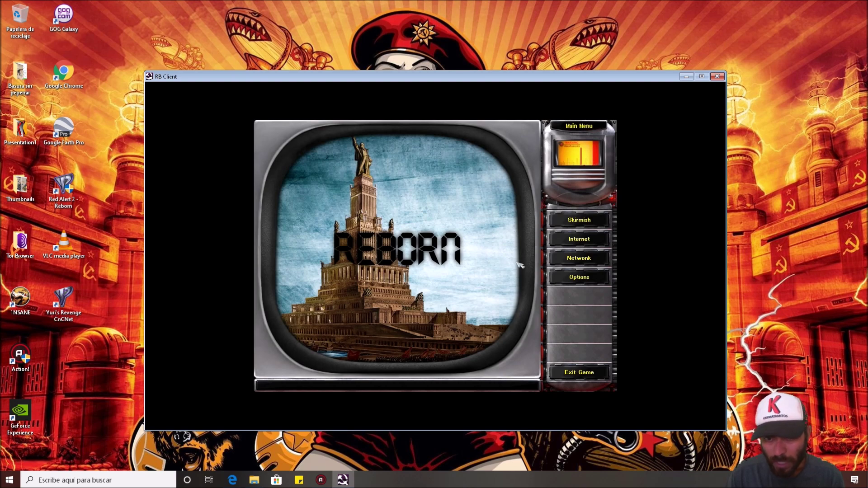
# Replace the default player name with the player's own nickname in the client's game options and save the settings
pyautogui.click(561, 276)
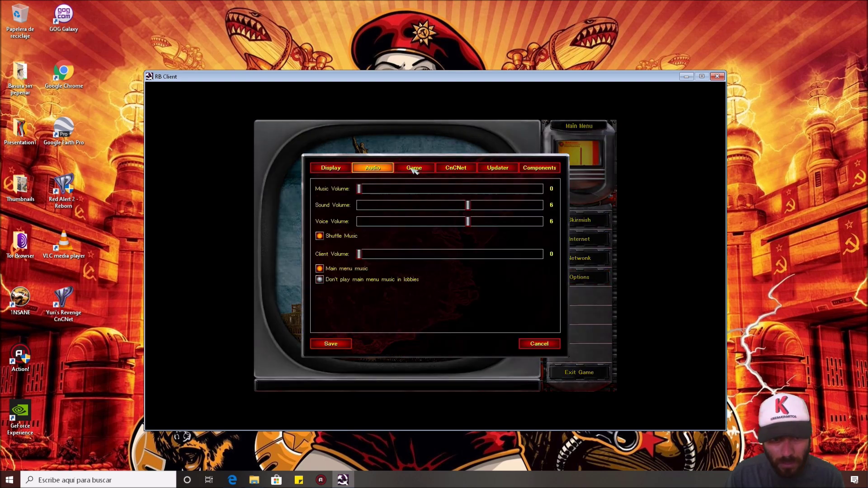
pyautogui.click(414, 168)
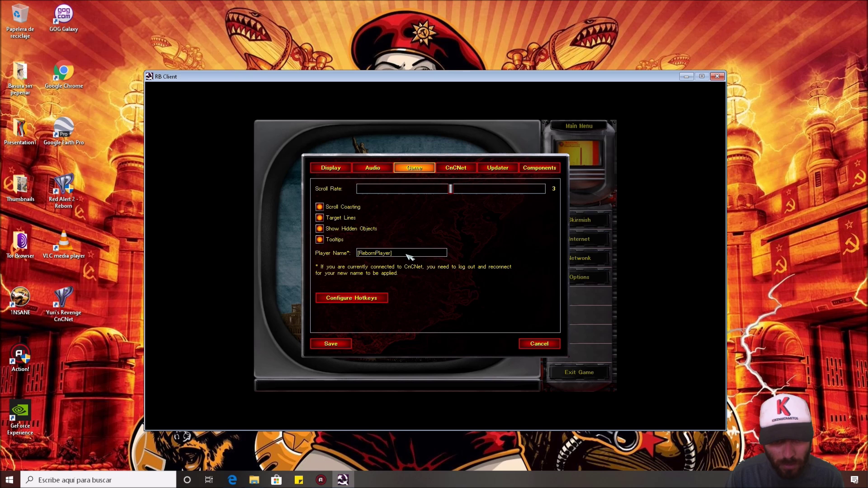
pyautogui.click(408, 255)
pyautogui.press('BackSpace')
pyautogui.press('BackSpace')
pyautogui.press('BackSpace')
pyautogui.press('BackSpace')
pyautogui.press('BackSpace')
pyautogui.press('BackSpace')
pyautogui.press('BackSpace')
pyautogui.press('BackSpace')
pyautogui.press('BackSpace')
pyautogui.press('BackSpace')
pyautogui.press('BackSpace')
pyautogui.press('BackSpace')
pyautogui.press('BackSpace')
pyautogui.press('BackSpace')
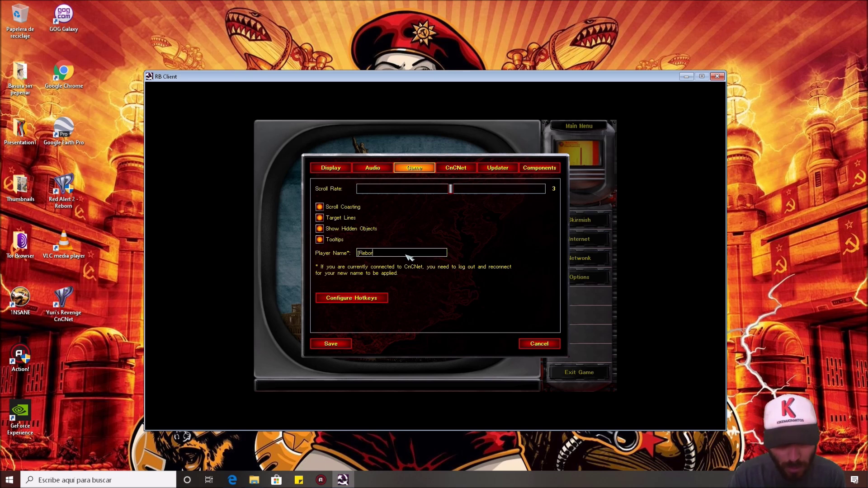
pyautogui.write('K')
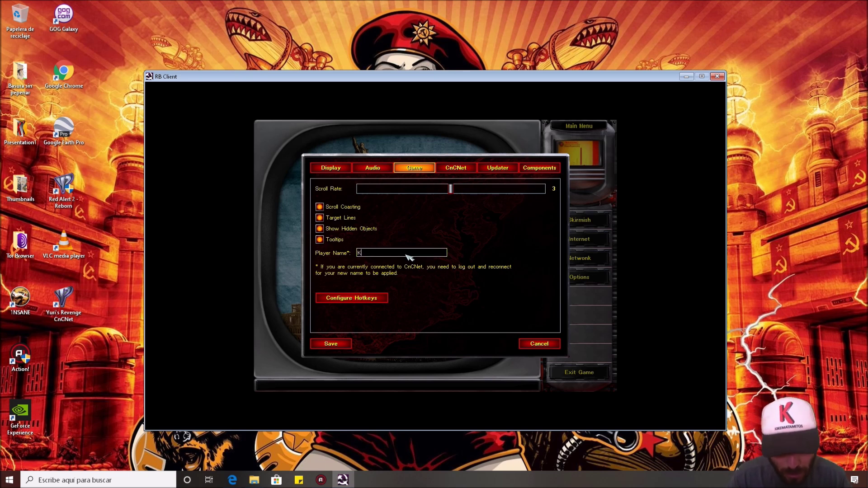
pyautogui.write('K')
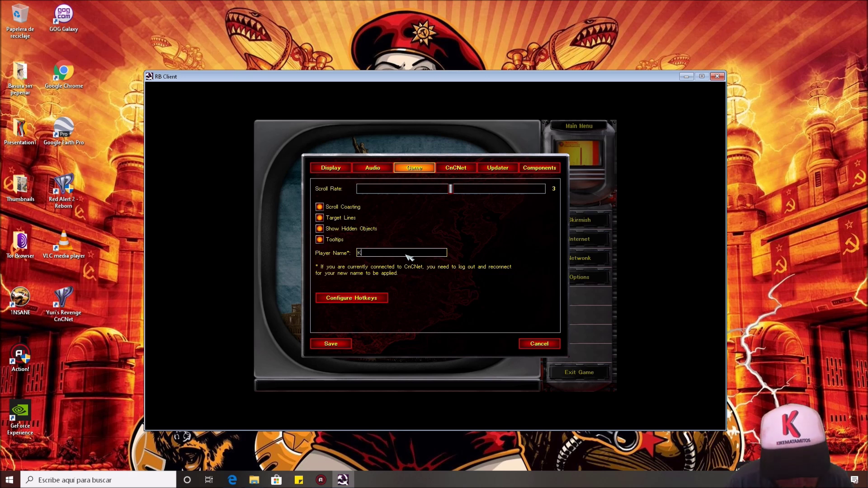
pyautogui.write('ikemata')
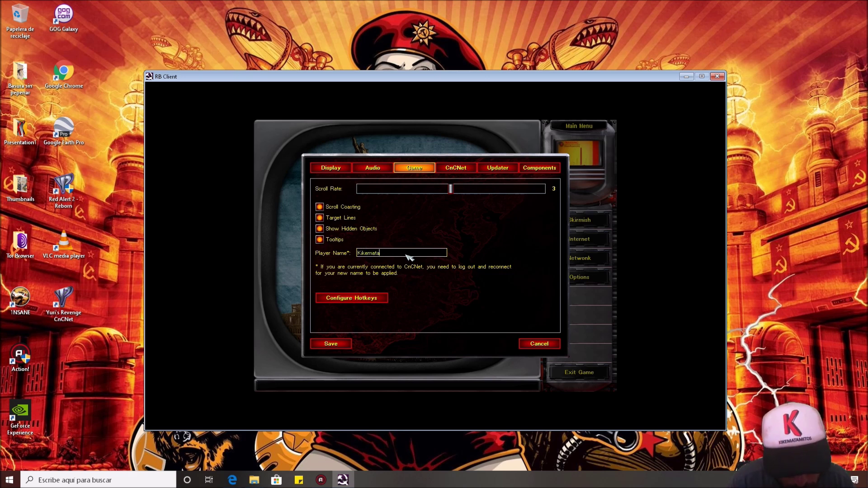
pyautogui.write('mitos')
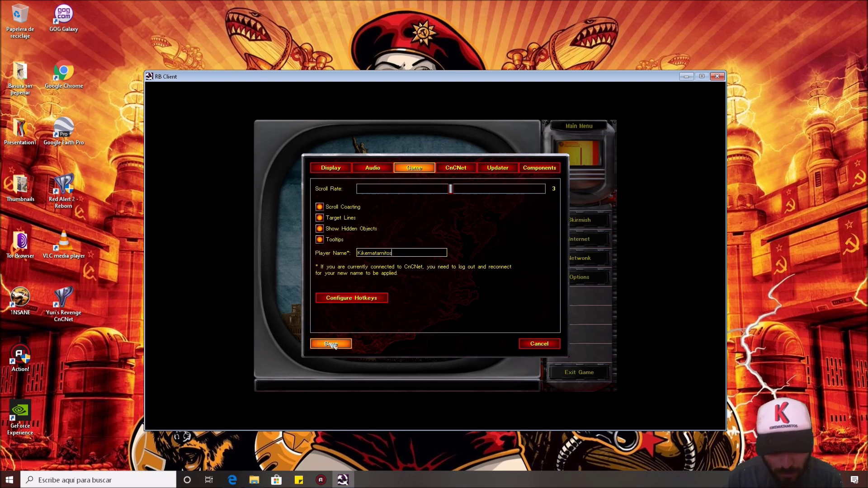
pyautogui.click(332, 345)
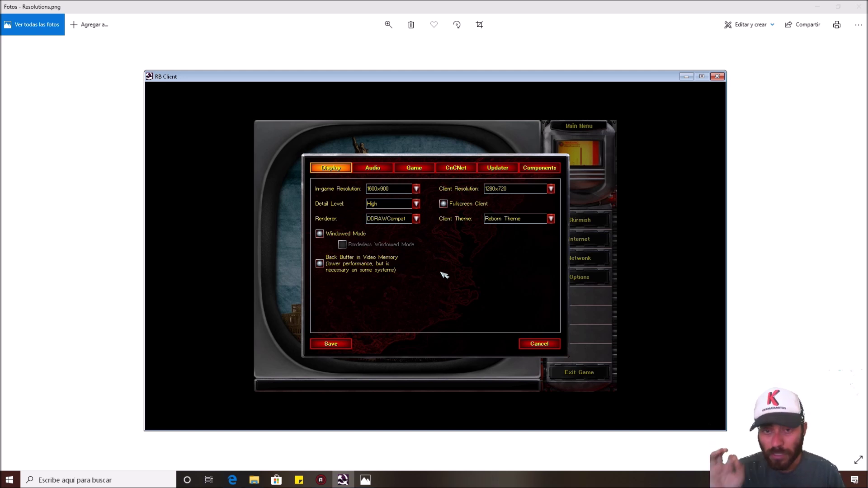
# Set the client resolution to 1280x800 (recommended) and the in-game resolution to 1280x720, saving the display options with a client restart
pyautogui.click(553, 190)
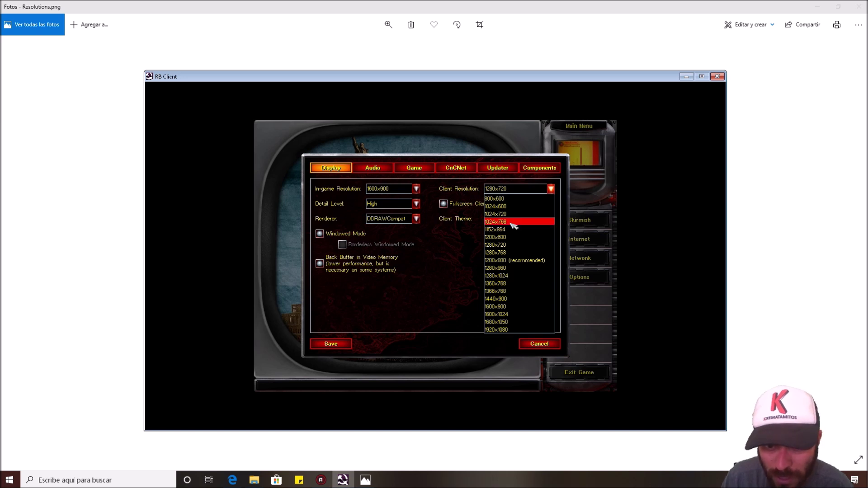
pyautogui.click(529, 262)
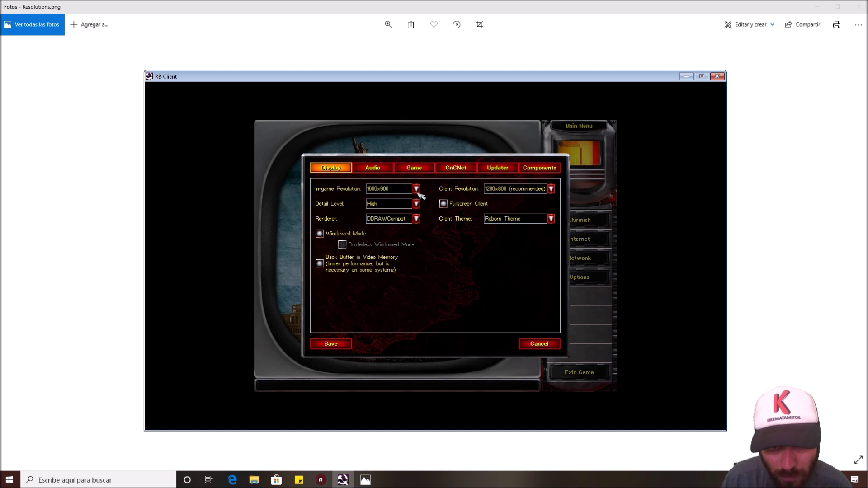
pyautogui.click(416, 189)
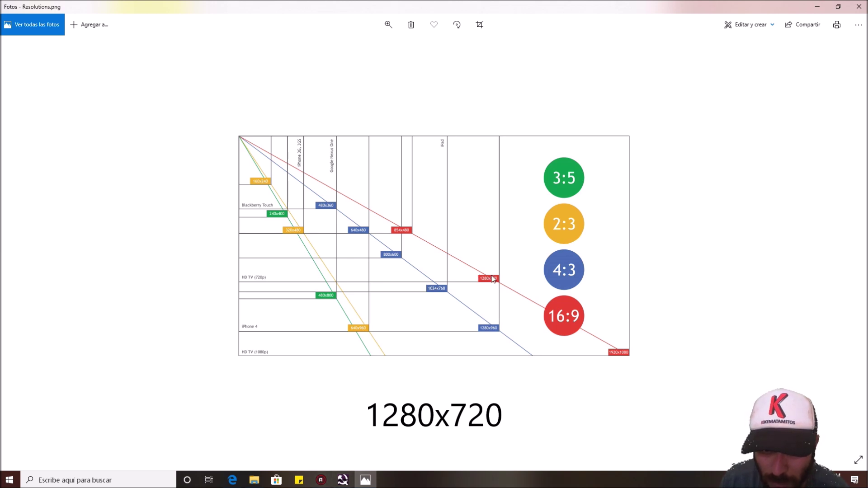
pyautogui.click(342, 480)
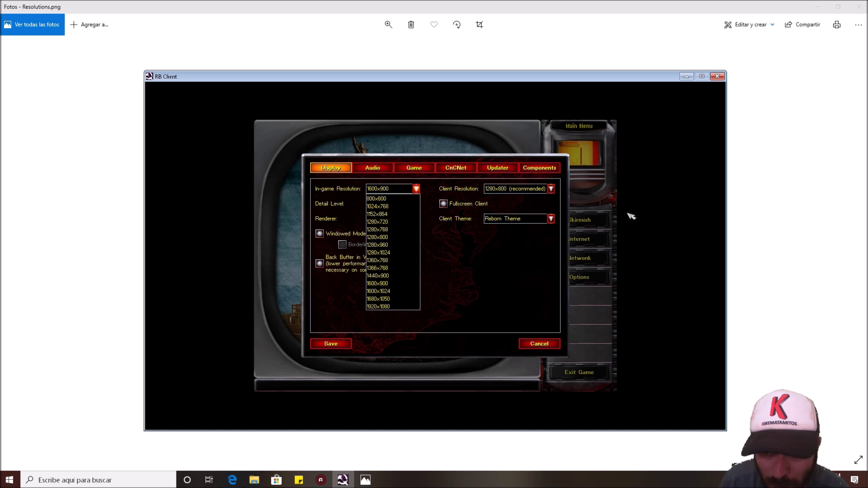
pyautogui.click(814, 231)
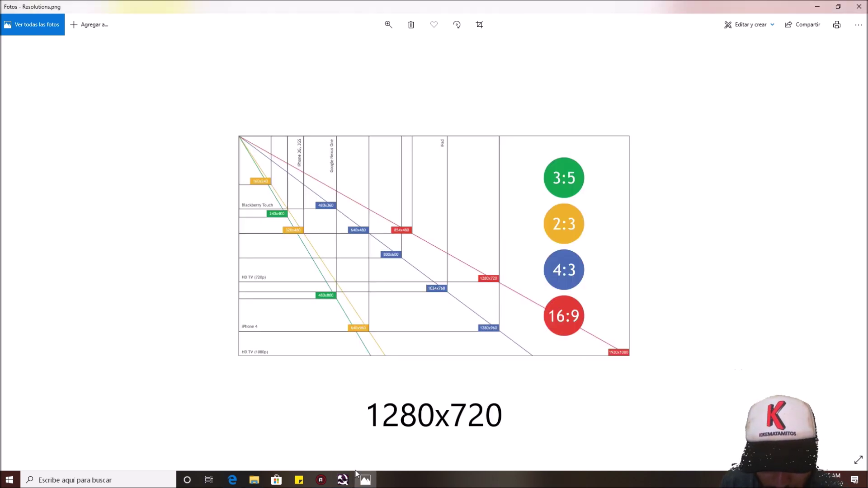
pyautogui.click(348, 482)
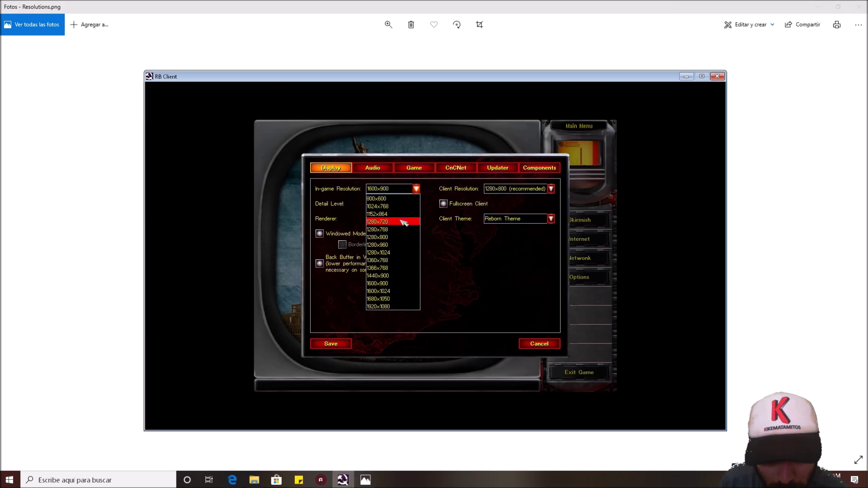
pyautogui.click(404, 222)
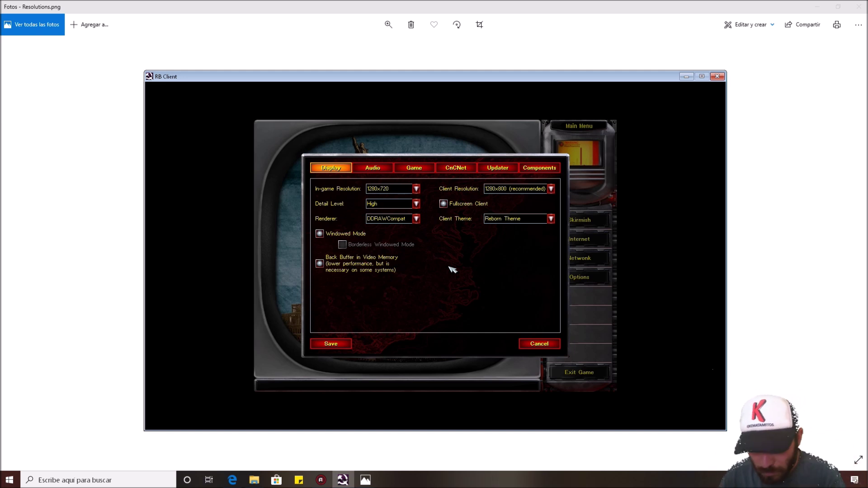
pyautogui.click(334, 344)
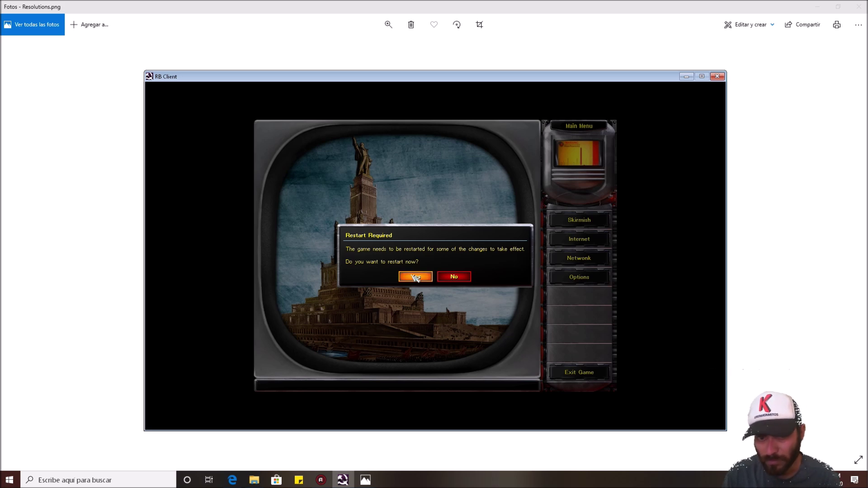
pyautogui.click(415, 277)
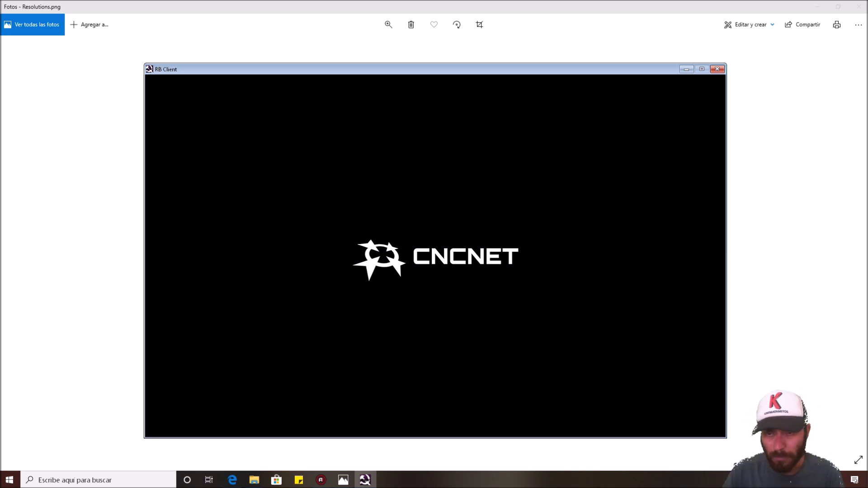
# Minimize the Resolutions.png image and open the skirmish setup in the RB Client
pyautogui.click(793, 144)
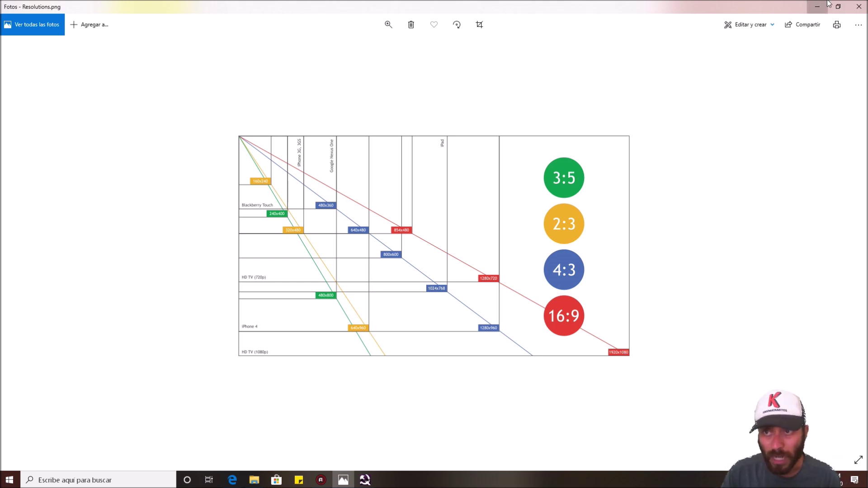
pyautogui.click(815, 9)
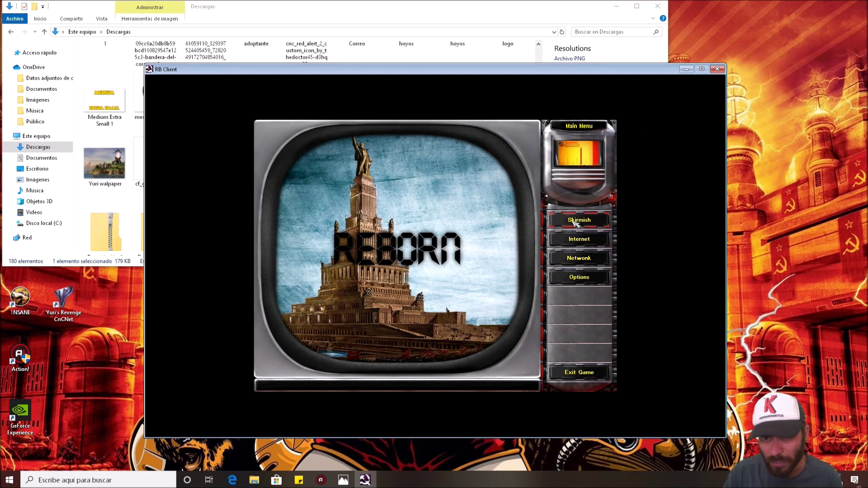
pyautogui.click(576, 221)
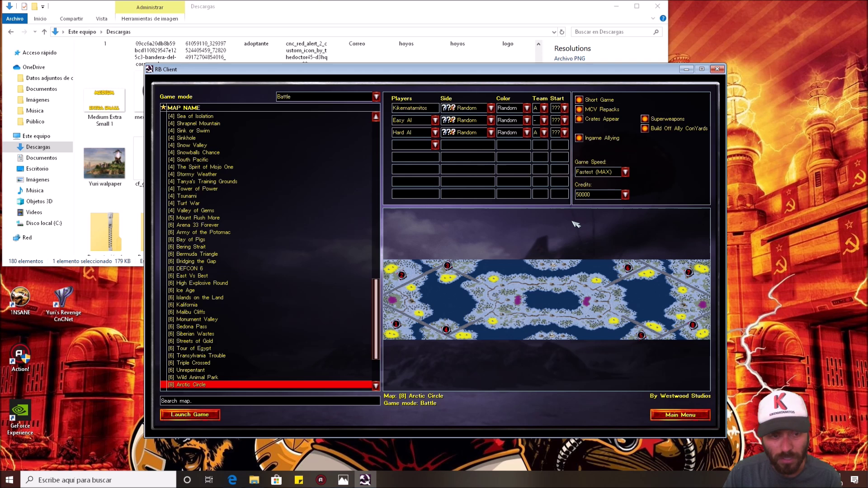
# Keep the Battle game mode and look through its list of available skirmish maps
pyautogui.click(376, 97)
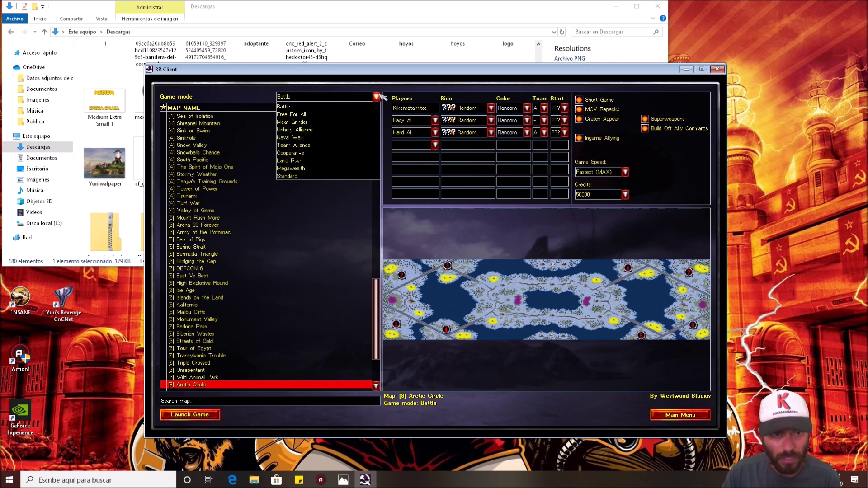
pyautogui.click(357, 107)
pyautogui.scroll(-3, 344, 235)
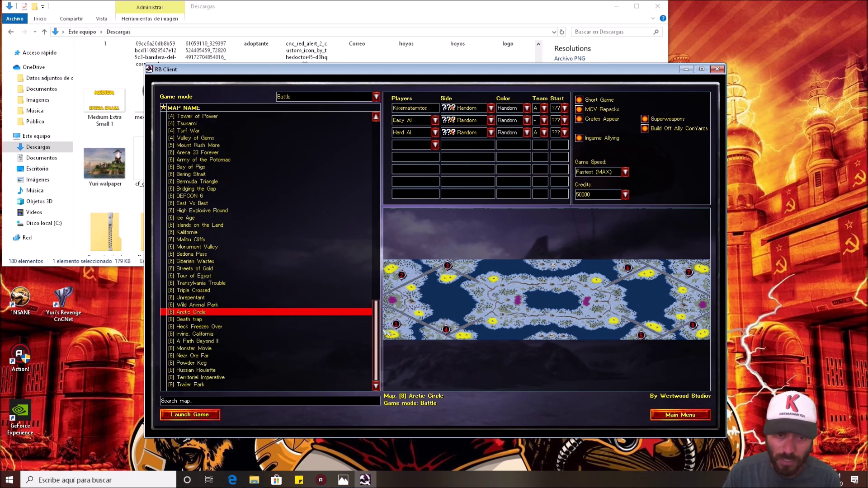
pyautogui.moveTo(379, 334); pyautogui.dragTo(380, 156)
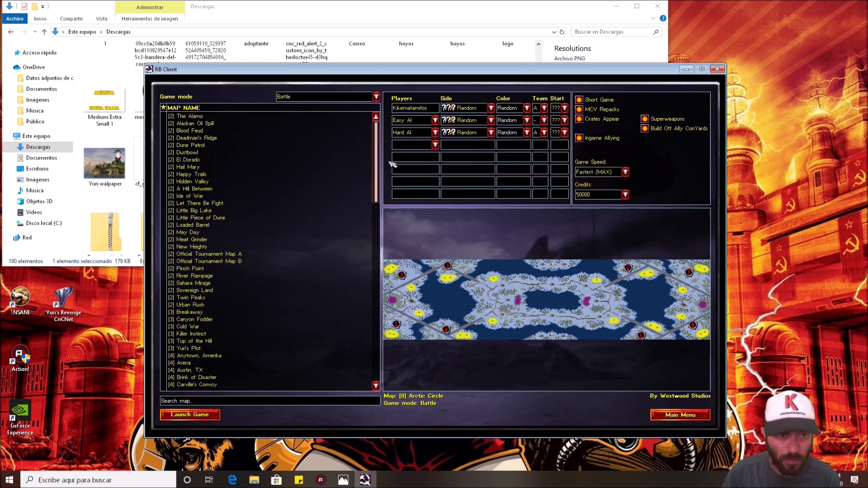
# Switch the game mode to Standard and preview several Reborn maps, from Tropical Invasion and Winter Versus up to Two Ways
pyautogui.click(377, 97)
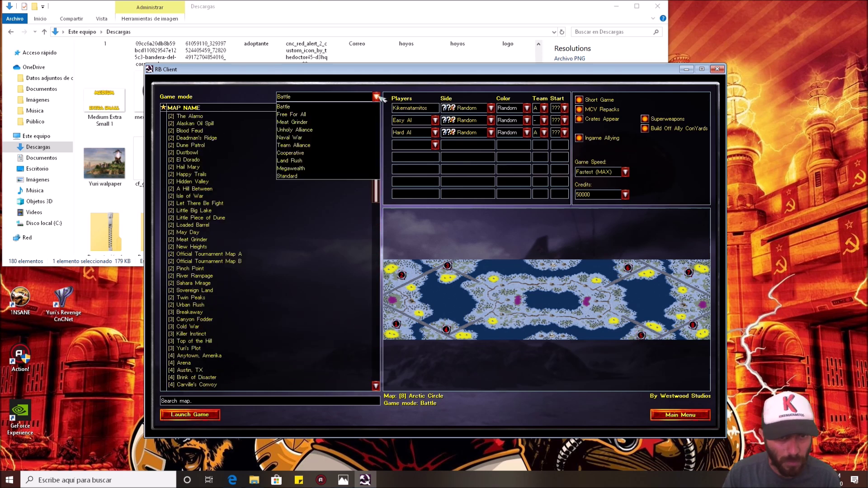
pyautogui.click(329, 176)
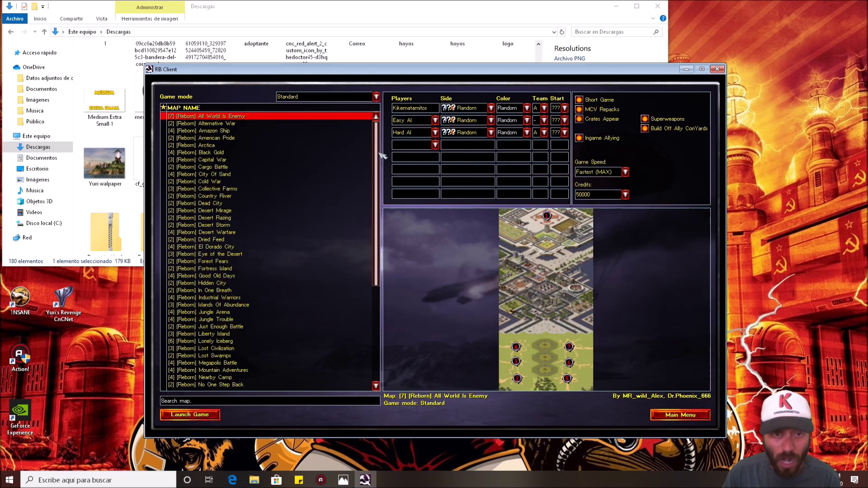
pyautogui.moveTo(380, 154); pyautogui.dragTo(379, 307)
pyautogui.click(217, 327)
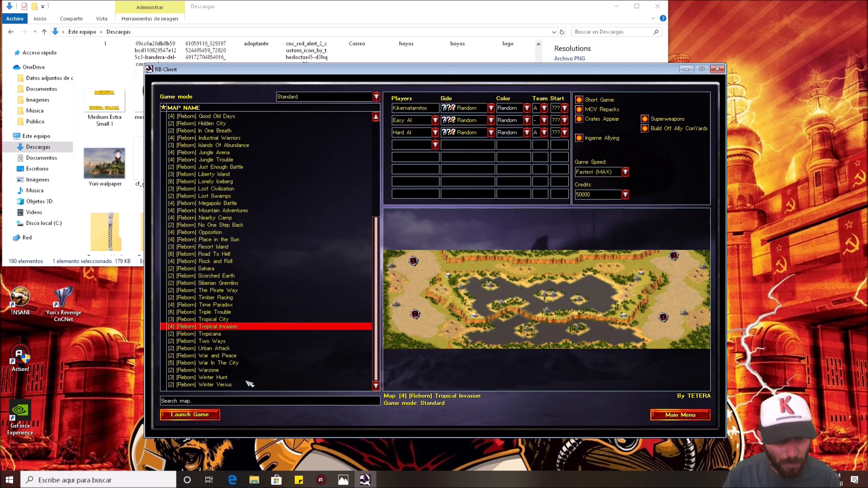
pyautogui.click(224, 384)
pyautogui.press('Up')
pyautogui.press('Up')
pyautogui.press('Up')
pyautogui.press('Up')
pyautogui.press('Up')
pyautogui.press('Up')
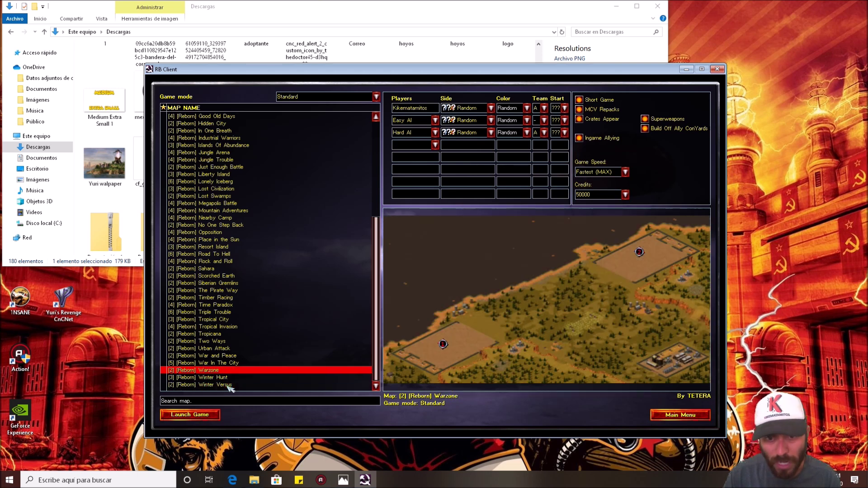
pyautogui.scroll(7, 264, 325)
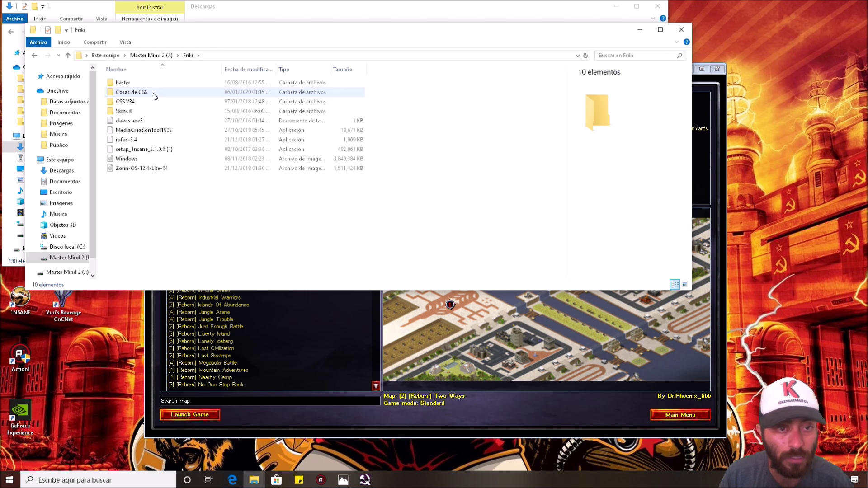
# In File Explorer, extract the ra2yr_tw2-colossus_1.0 archive in place within the Cosas de CSS folder and select the extracted gamemaps_com text file
pyautogui.moveTo(188, 31); pyautogui.dragTo(215, 67)
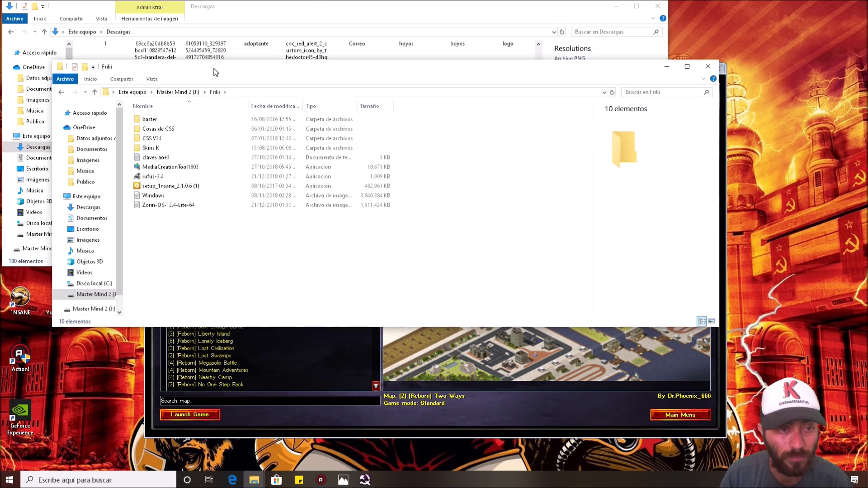
pyautogui.doubleClick(189, 133)
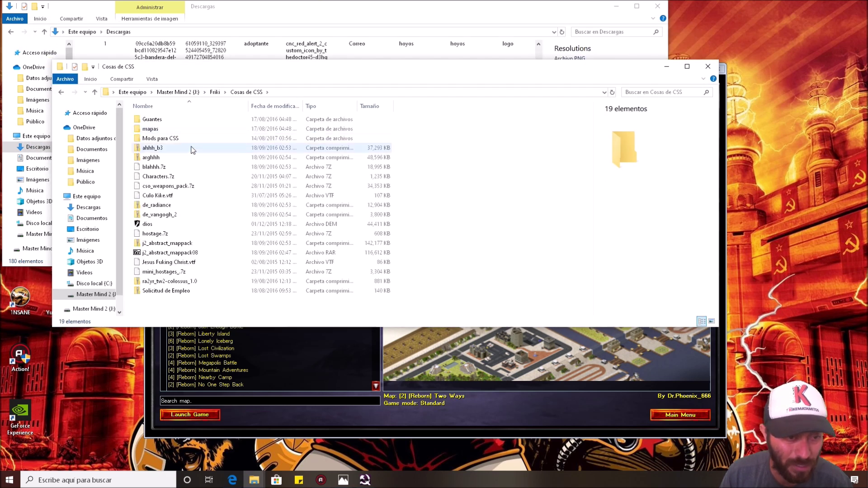
pyautogui.click(173, 282)
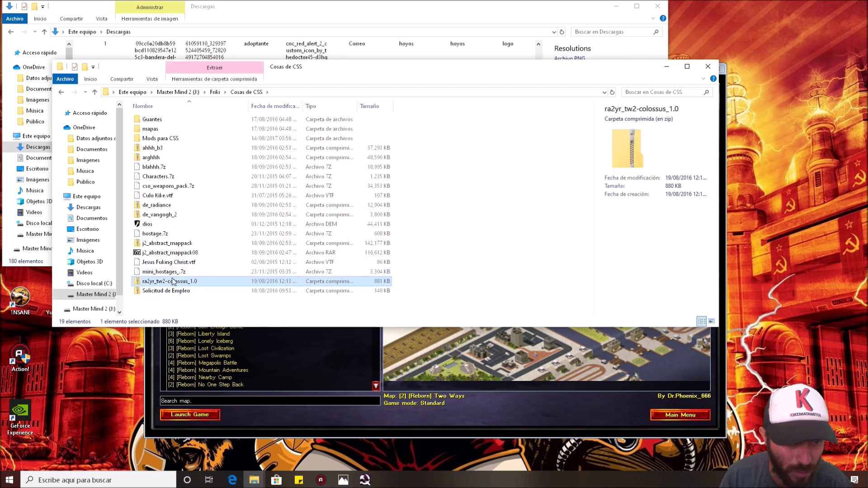
pyautogui.rightClick(172, 282)
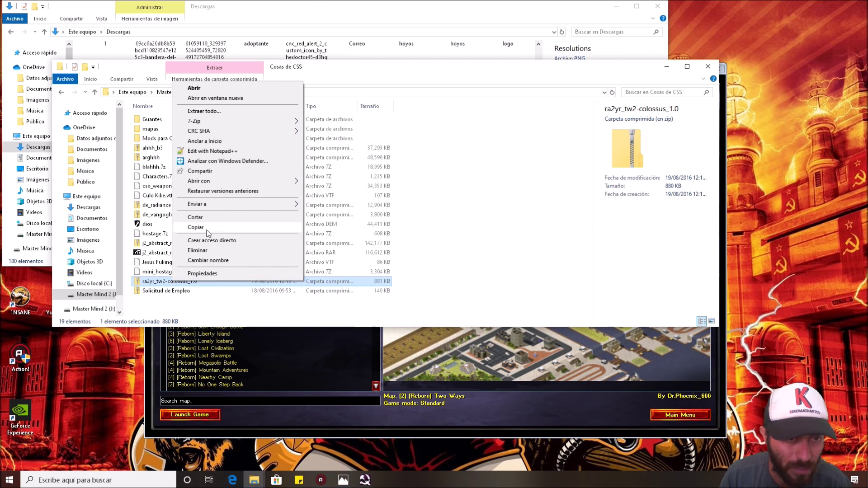
pyautogui.moveTo(278, 124)
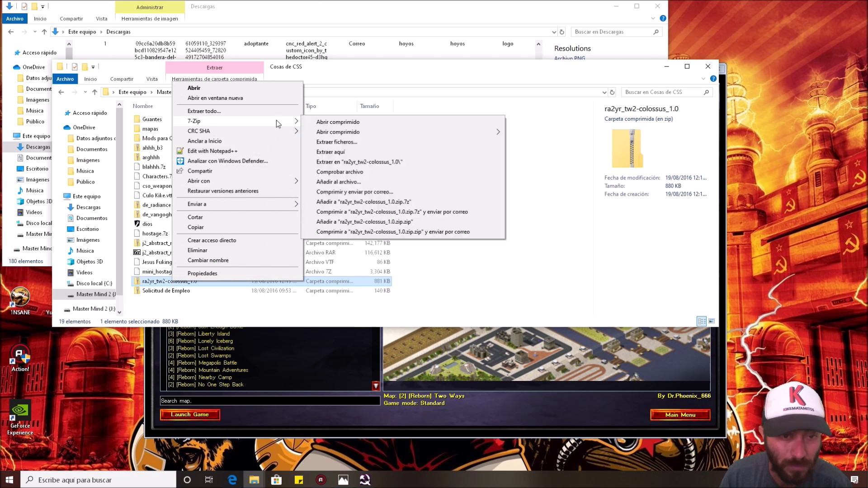
pyautogui.click(337, 152)
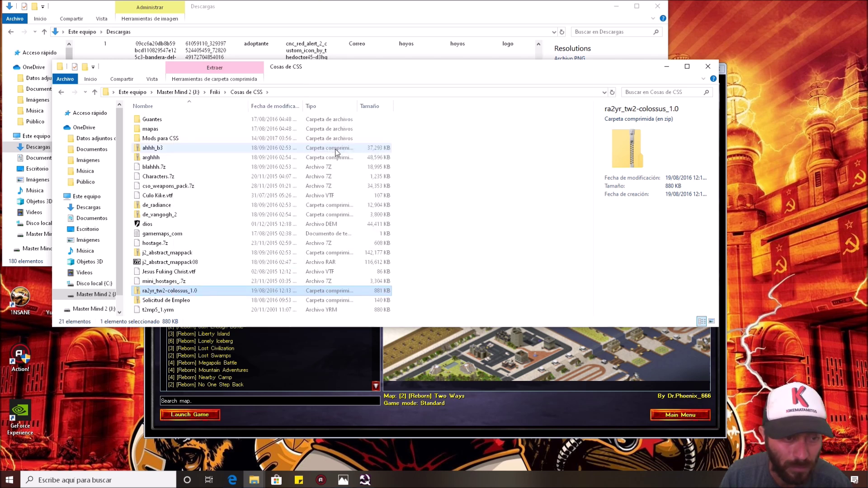
pyautogui.click(190, 235)
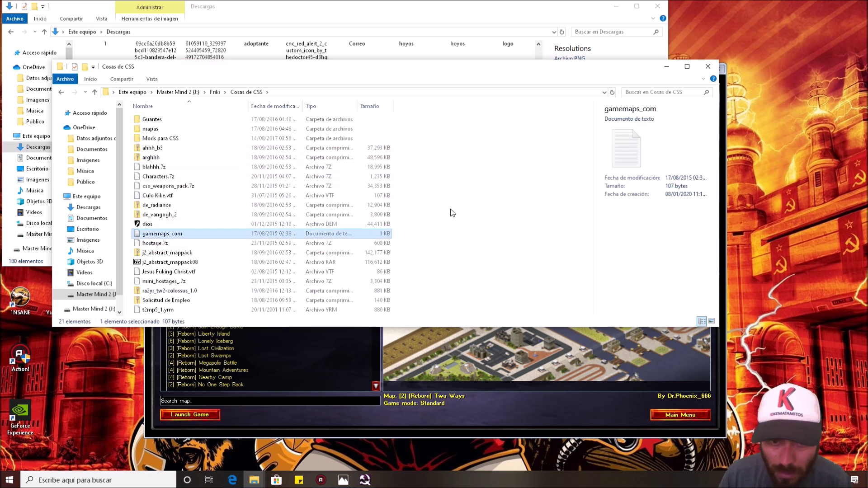
# Add t2mp5_1.yrm to the selection with gamemaps_com in the Cosas de CSS folder and copy both files
pyautogui.keyDown('ctrl'); pyautogui.click(176, 309); pyautogui.keyUp('ctrl')
pyautogui.rightClick(178, 311)
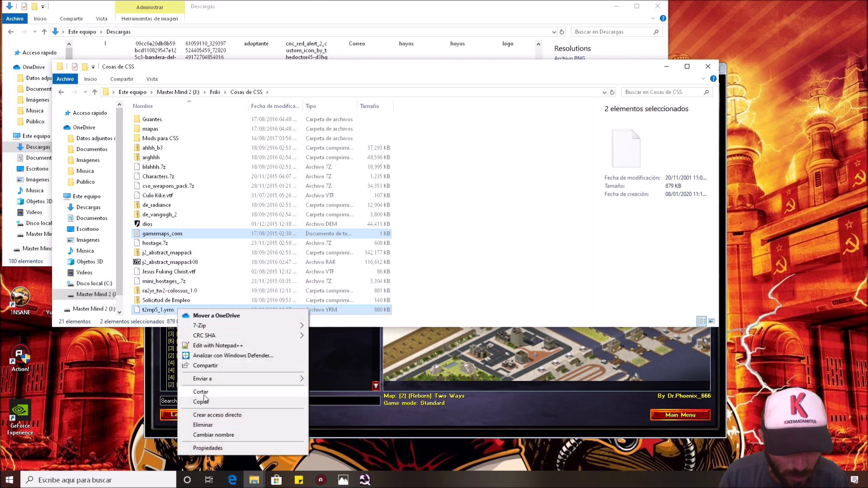
pyautogui.click(219, 403)
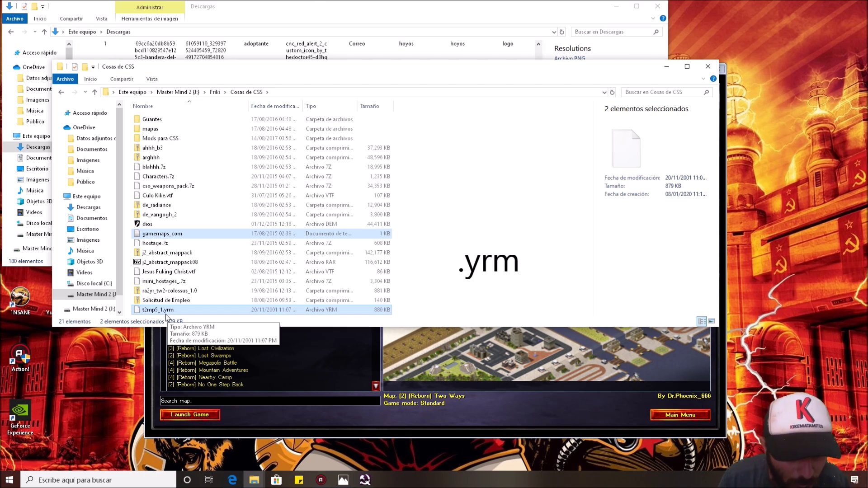
# Open the Maps\Custom folder of Red Alert 2 - Reborn within Archivos de programa (x86) on Disco local (C:)
pyautogui.click(95, 285)
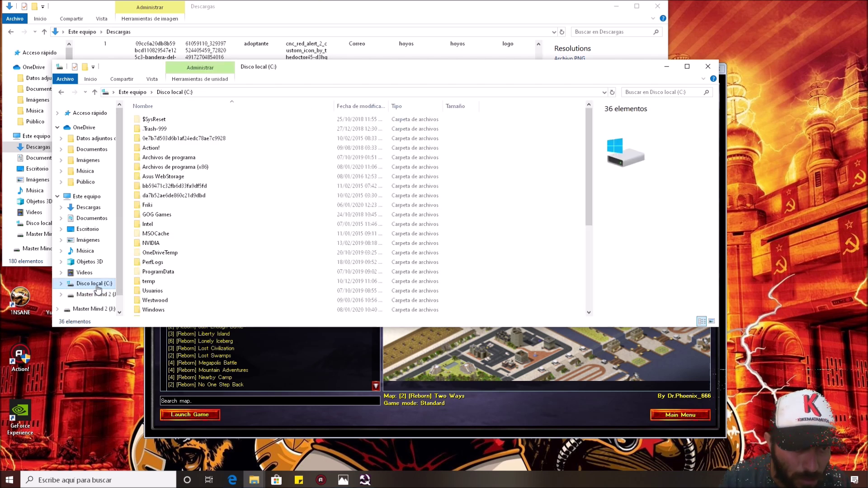
pyautogui.click(193, 167)
pyautogui.doubleClick(193, 167)
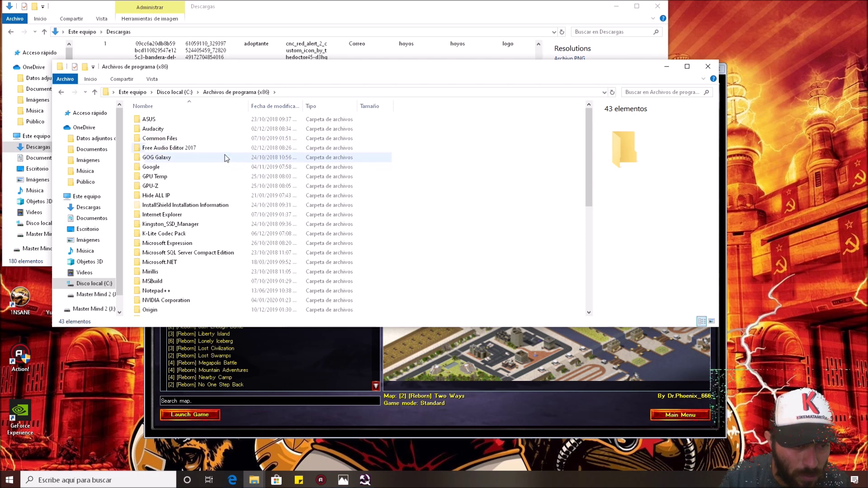
pyautogui.scroll(-5, 219, 253)
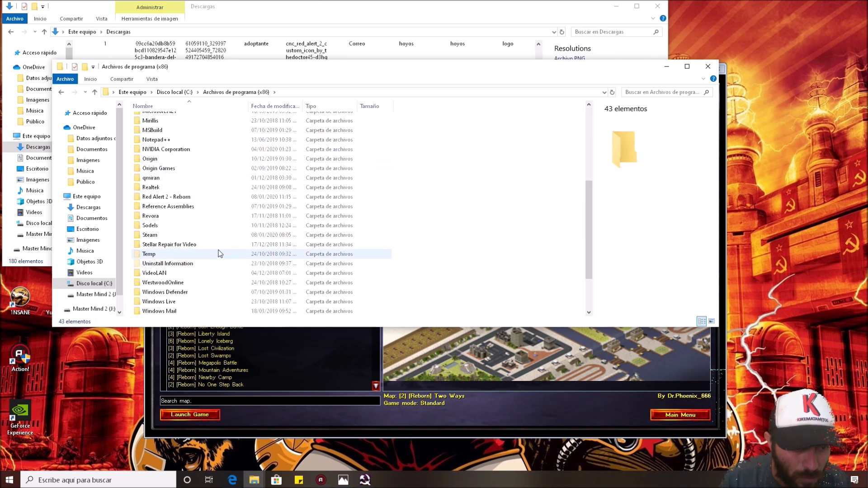
pyautogui.doubleClick(230, 198)
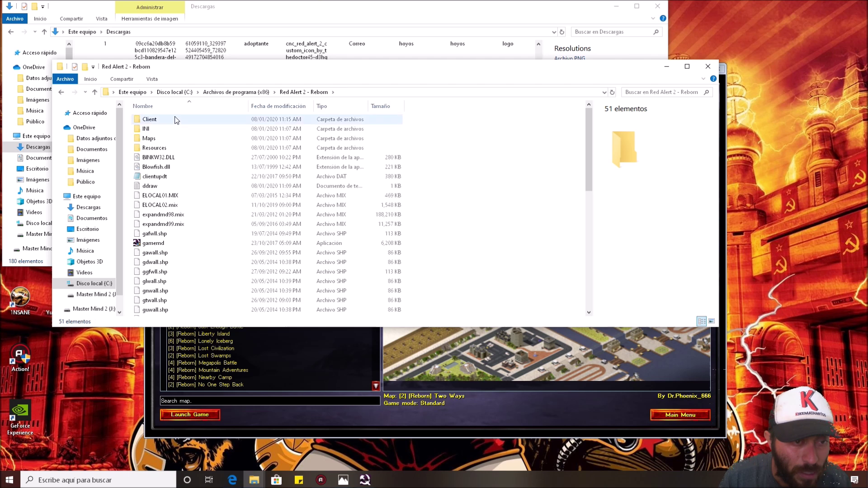
pyautogui.doubleClick(175, 138)
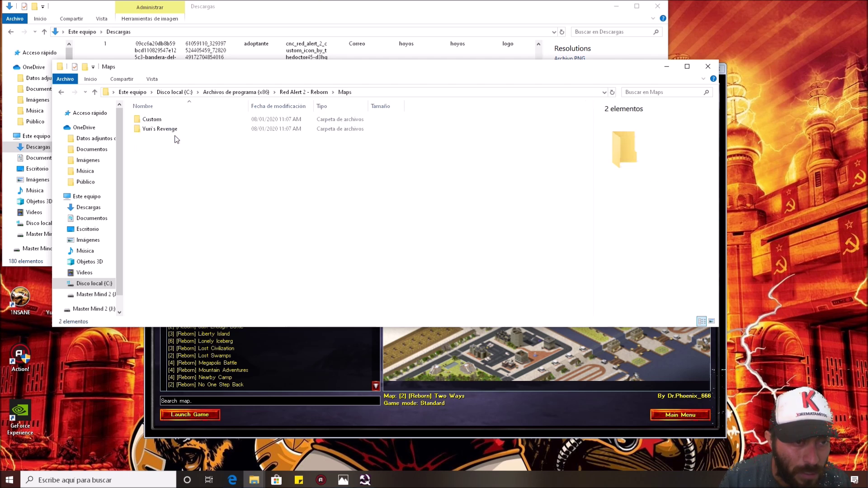
pyautogui.click(179, 122)
pyautogui.doubleClick(178, 122)
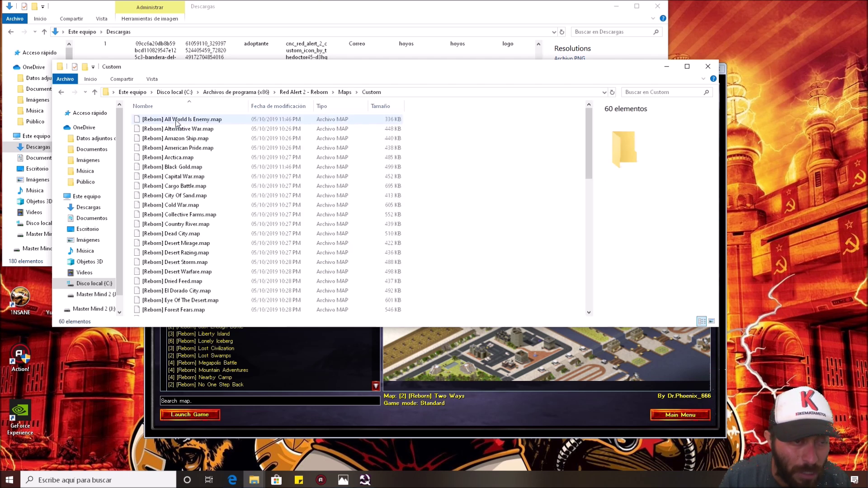
# Paste the copied gamemaps_com and t2mp5_1.yrm files into the Custom folder, granting the permission to continue
pyautogui.rightClick(491, 180)
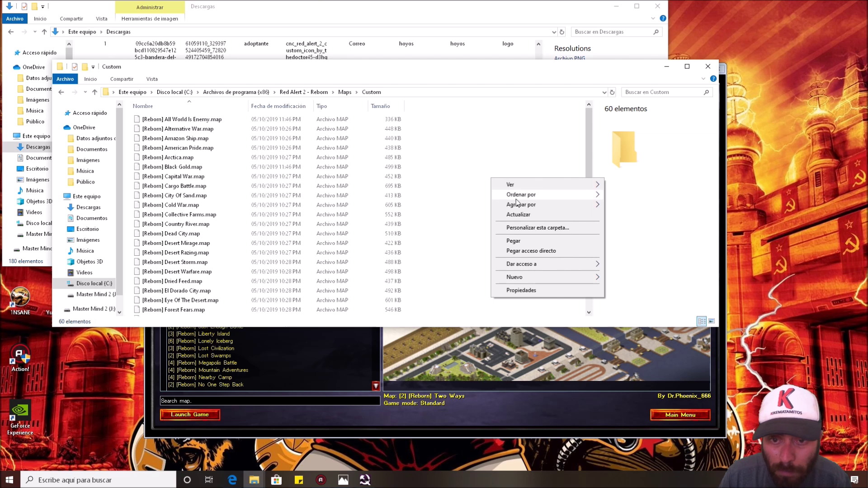
pyautogui.click(520, 241)
pyautogui.click(412, 203)
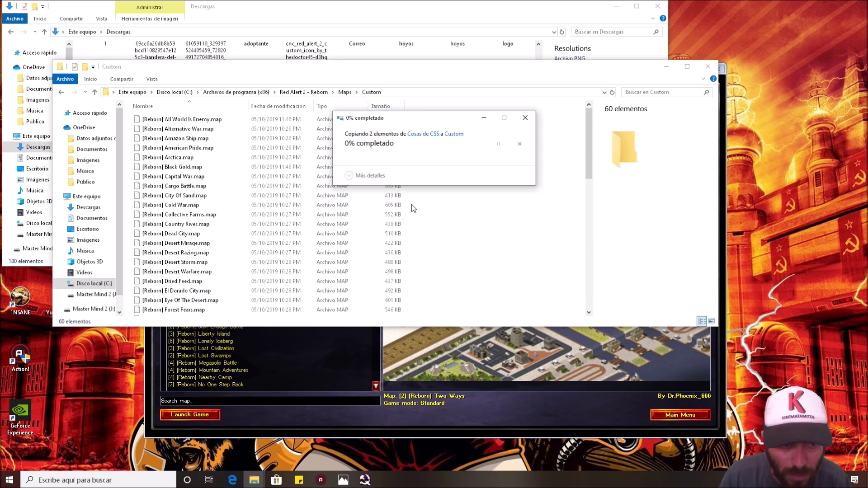
pyautogui.click(412, 204)
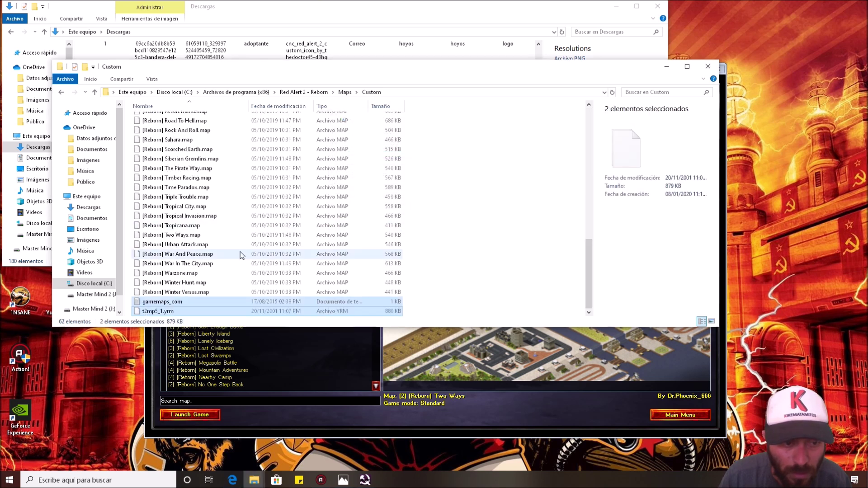
pyautogui.click(187, 274)
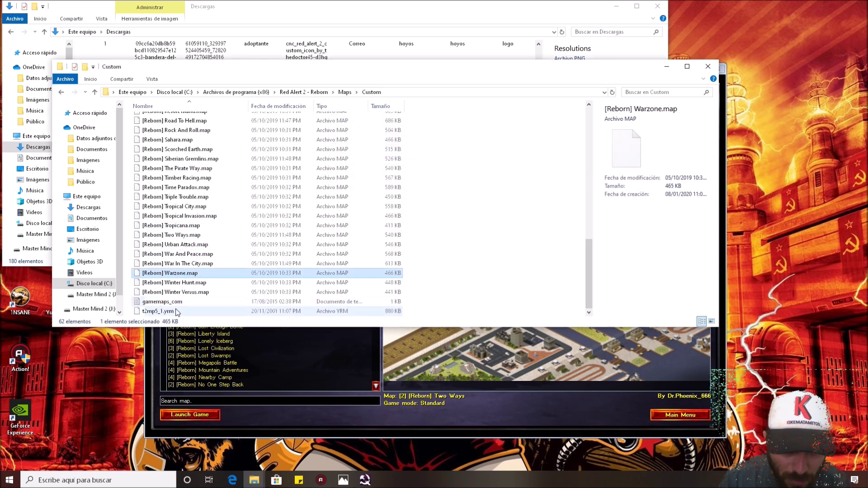
# Check the Standard map list in the RB Client for the added map, then return to the Custom folder window
pyautogui.click(303, 376)
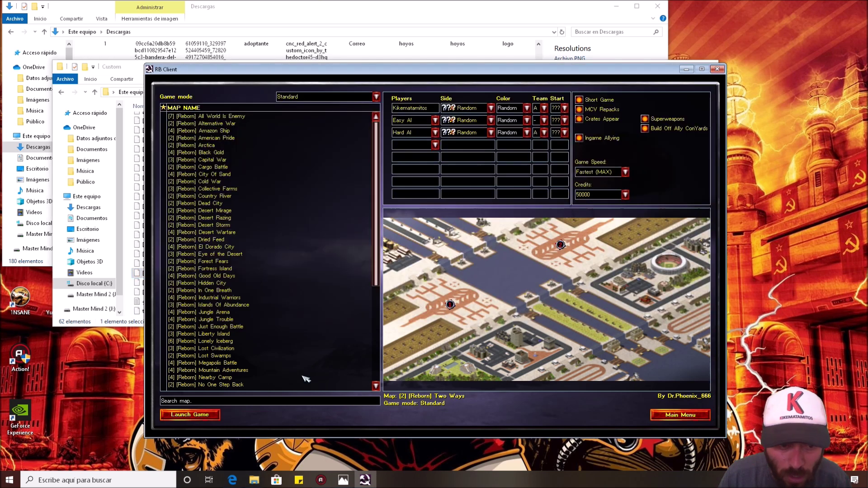
pyautogui.scroll(-7, 326, 254)
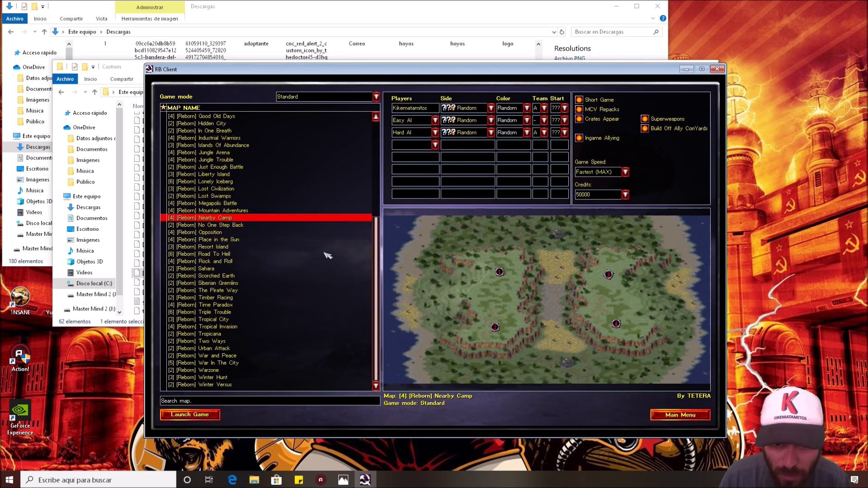
pyautogui.scroll(7, 328, 256)
pyautogui.scroll(-6, 327, 256)
pyautogui.scroll(-2, 328, 256)
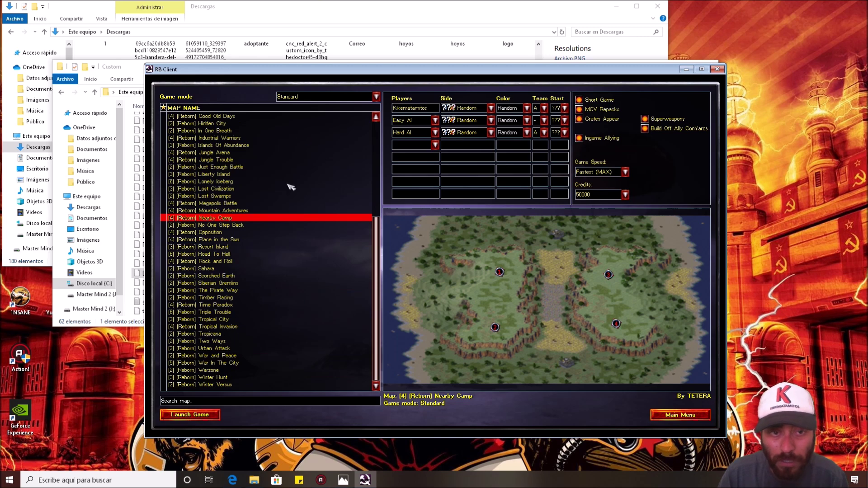
pyautogui.click(401, 10)
pyautogui.click(131, 303)
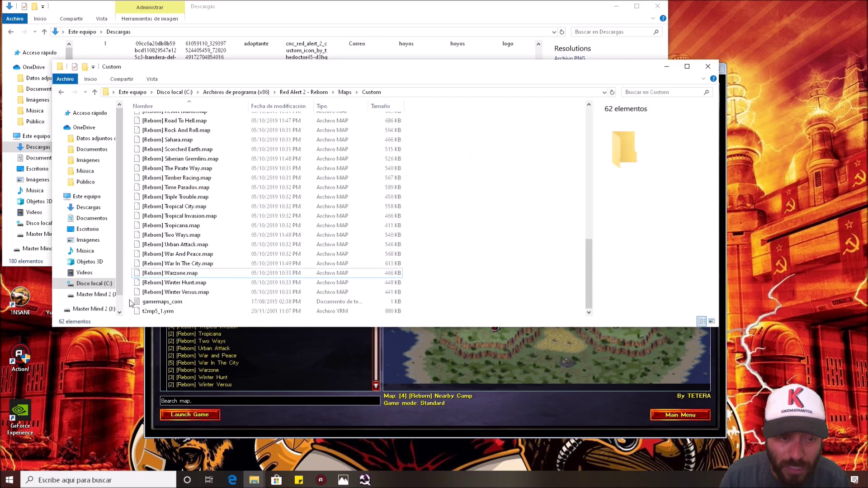
pyautogui.click(157, 313)
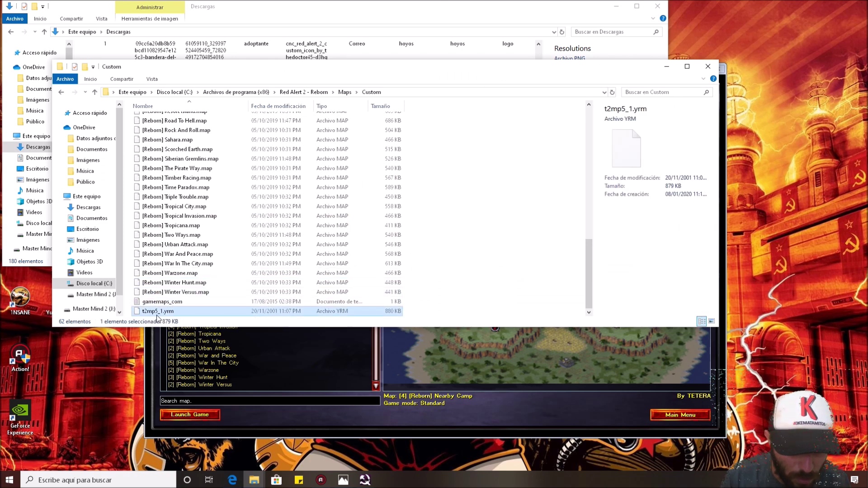
pyautogui.rightClick(160, 313)
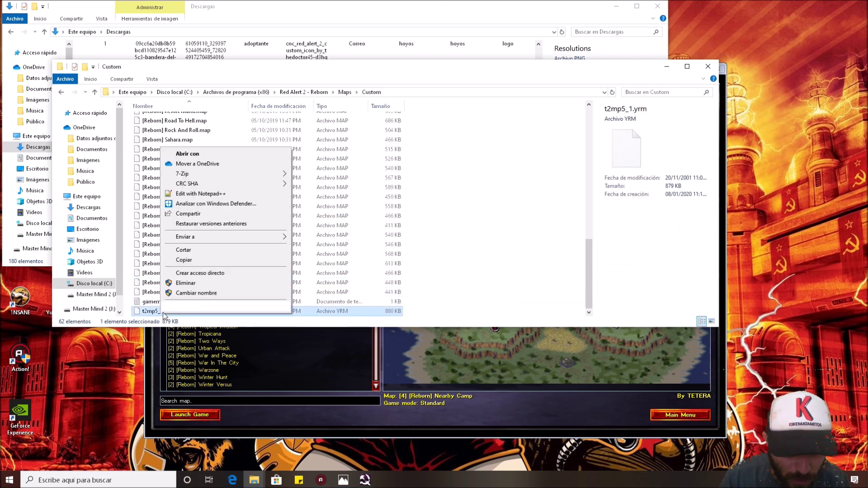
pyautogui.click(181, 301)
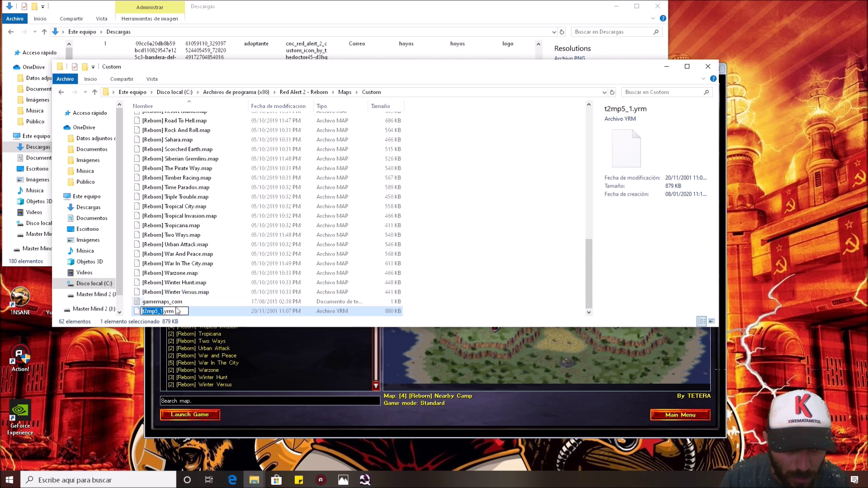
pyautogui.click(176, 311)
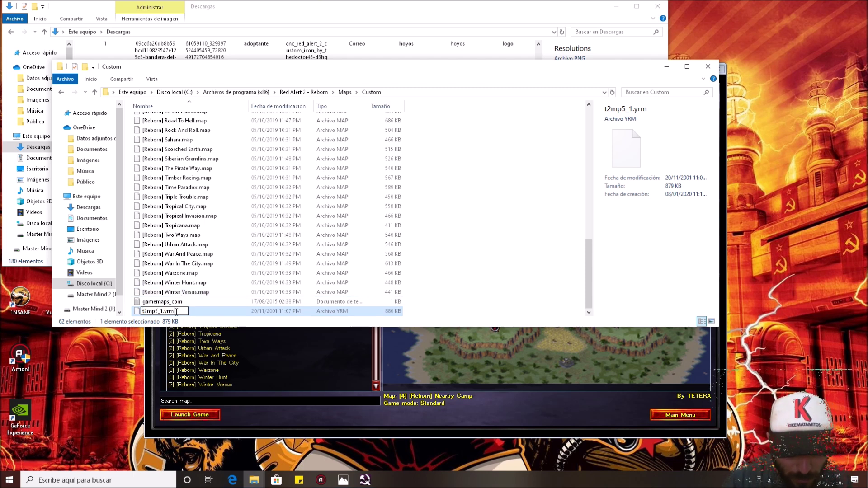
pyautogui.click(226, 313)
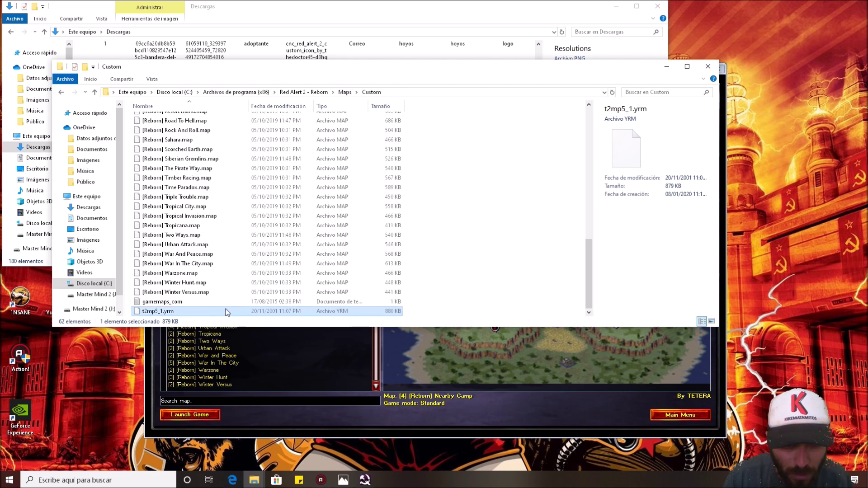
# Switch the Custom folder's view to large icons
pyautogui.rightClick(513, 176)
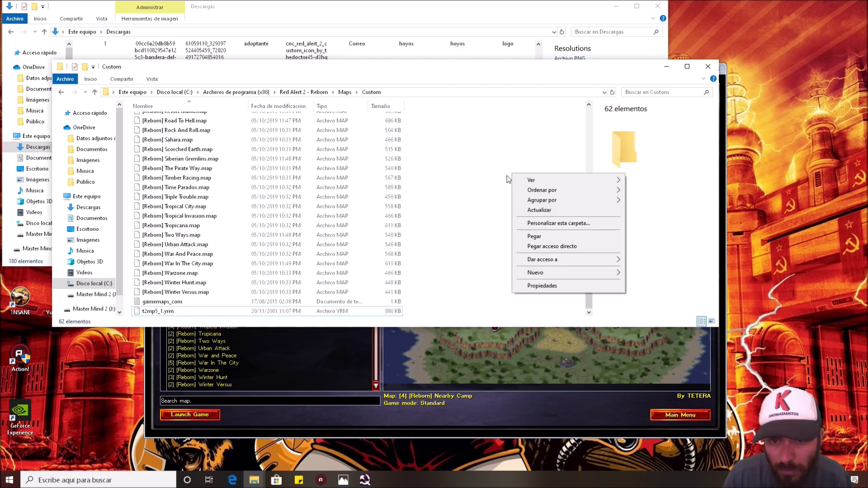
pyautogui.moveTo(523, 180)
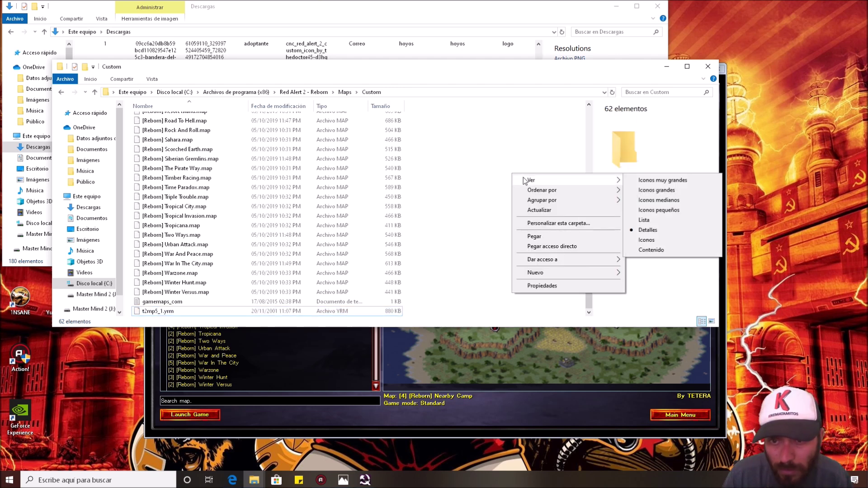
pyautogui.click(650, 192)
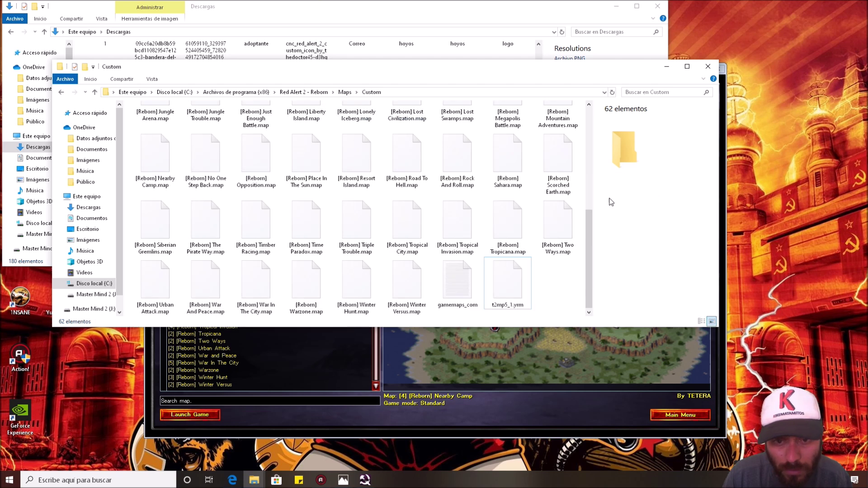
# Rename t2mp5_1.yrm in the Custom folder to t2mp5_1.map and accept the file extension change
pyautogui.click(510, 286)
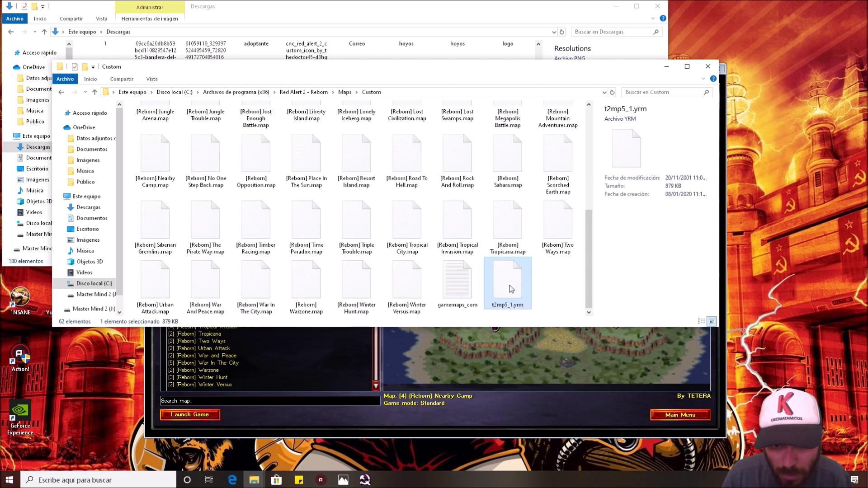
pyautogui.rightClick(509, 286)
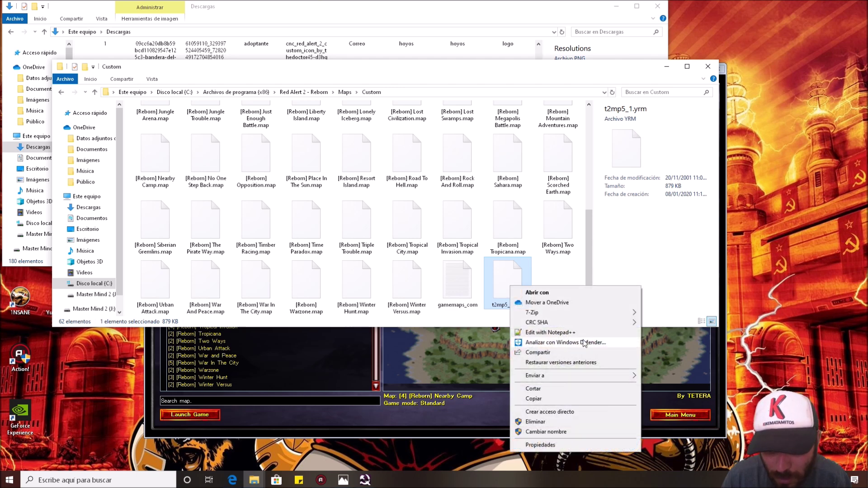
pyautogui.click(536, 432)
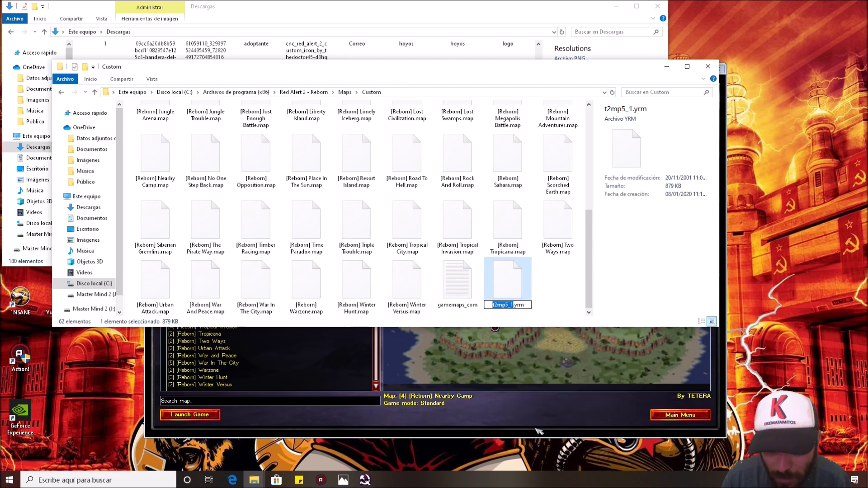
pyautogui.click(525, 305)
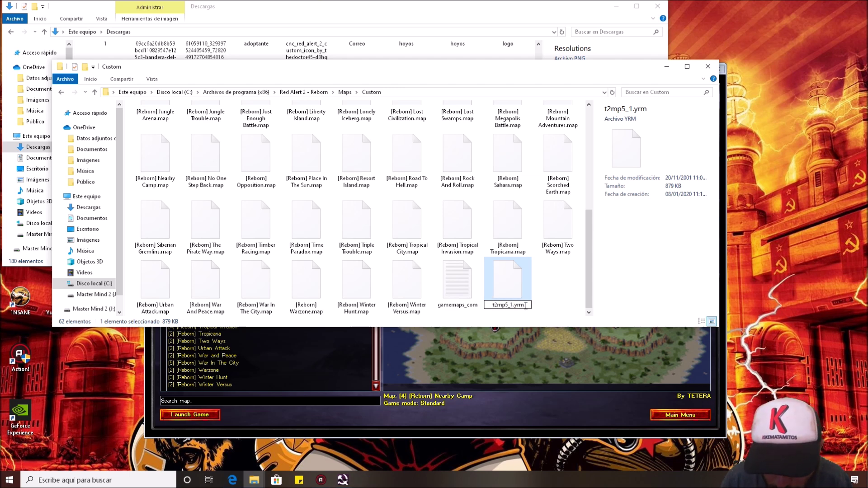
pyautogui.press('BackSpace')
pyautogui.press('BackSpace')
pyautogui.press('BackSpace')
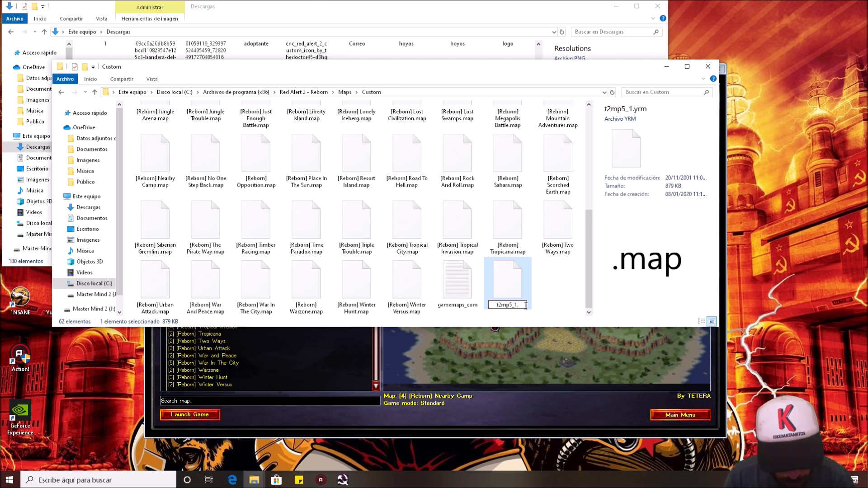
pyautogui.write('map')
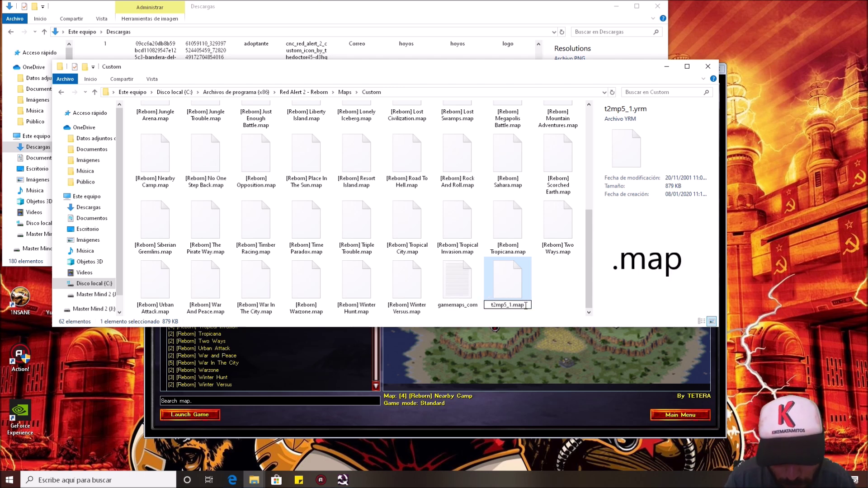
pyautogui.press('Return')
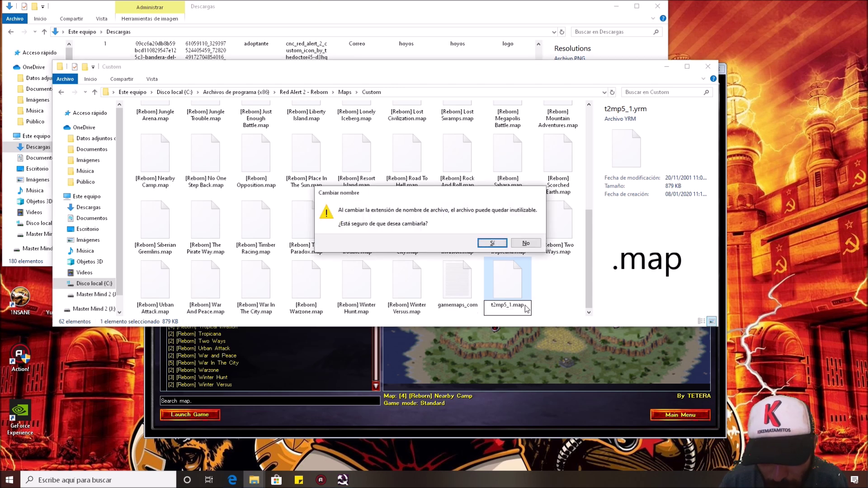
pyautogui.click(498, 243)
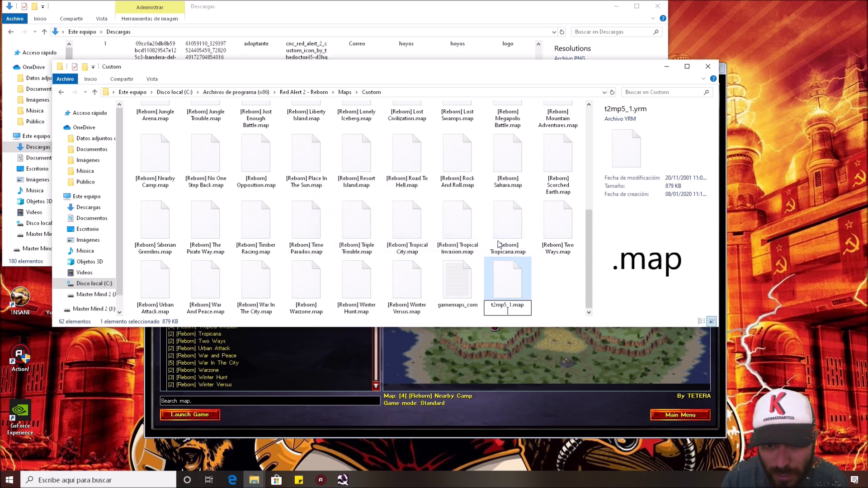
pyautogui.click(549, 285)
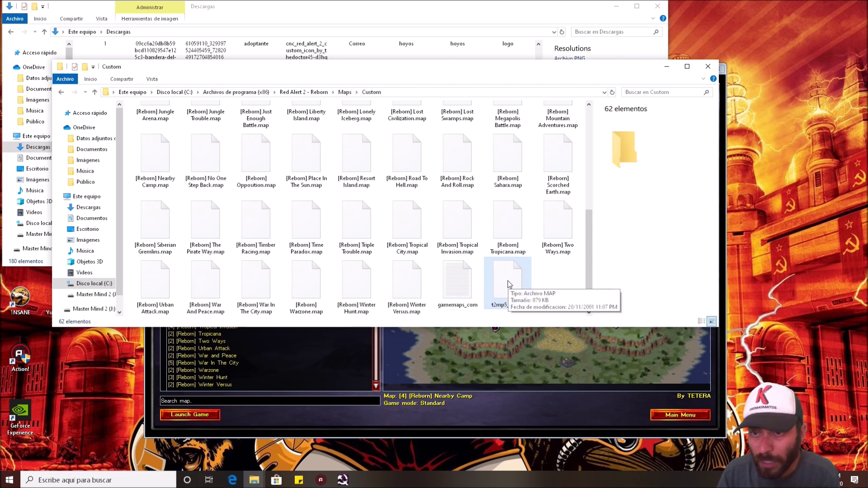
# Close the Custom and Descargas folder windows to return to the RB Client's skirmish setup
pyautogui.click(708, 67)
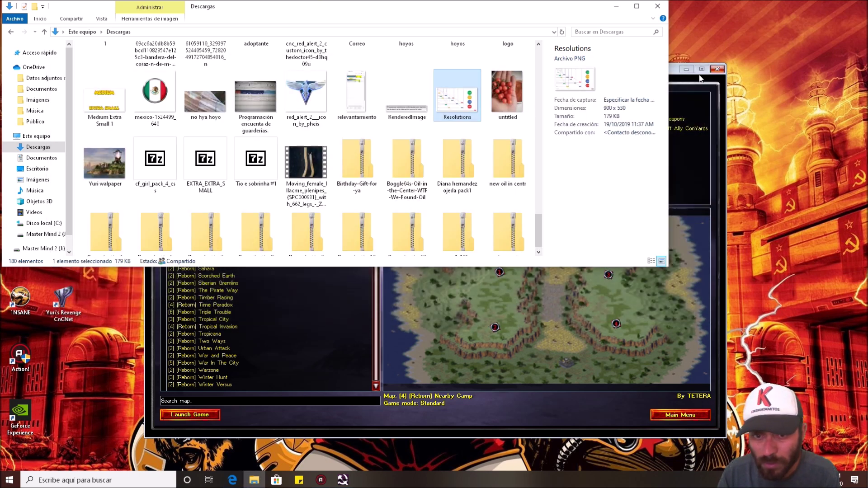
pyautogui.click(658, 6)
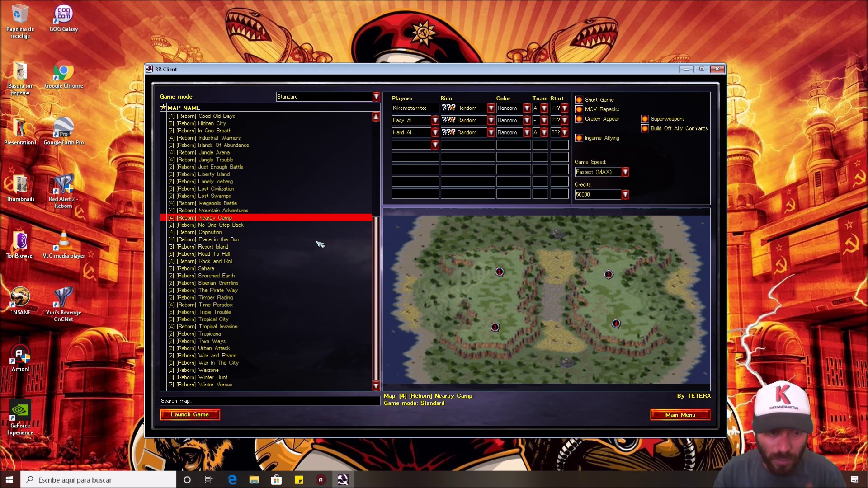
# Exit the RB Client and relaunch Red Alert 2 - Reborn from the desktop, allowing RebornClient.exe to make changes
pyautogui.scroll(7, 252, 312)
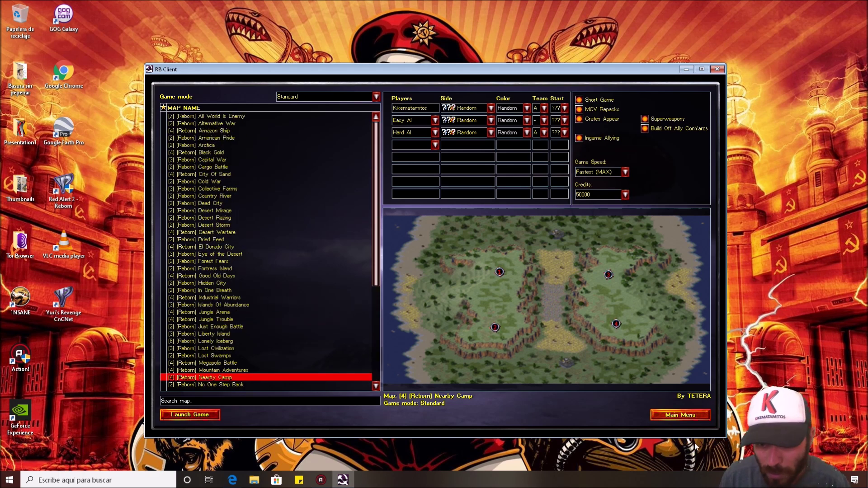
pyautogui.click(681, 415)
pyautogui.click(597, 372)
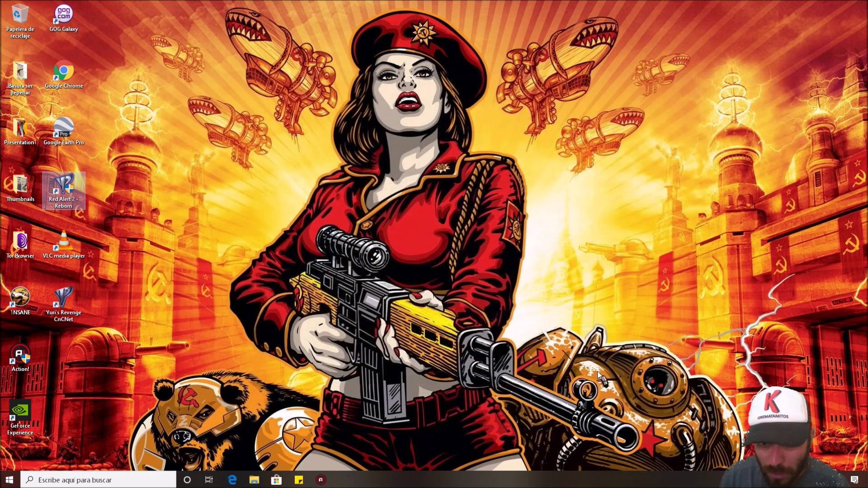
pyautogui.doubleClick(66, 191)
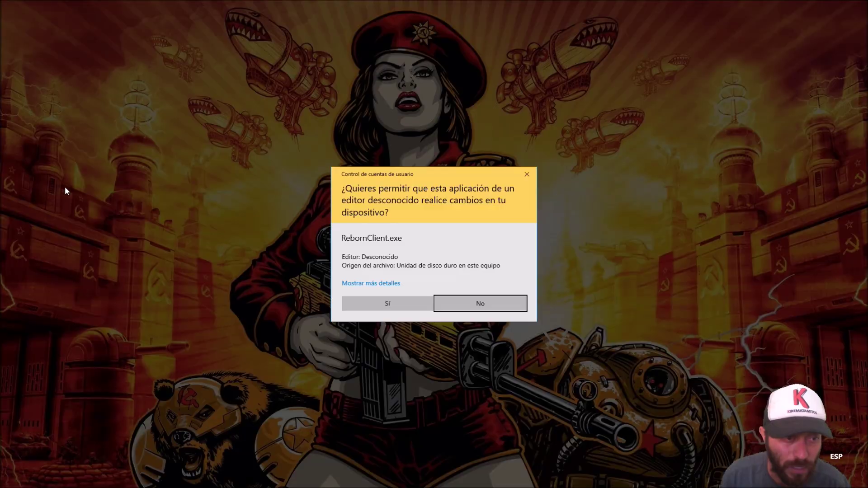
pyautogui.click(378, 308)
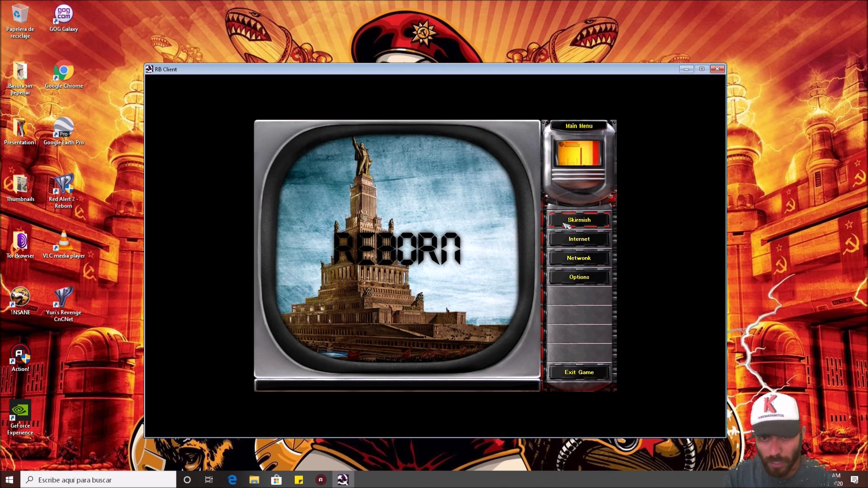
# Check the skirmish map list for the added custom map under the Standard game mode, then return to the main menu
pyautogui.click(571, 222)
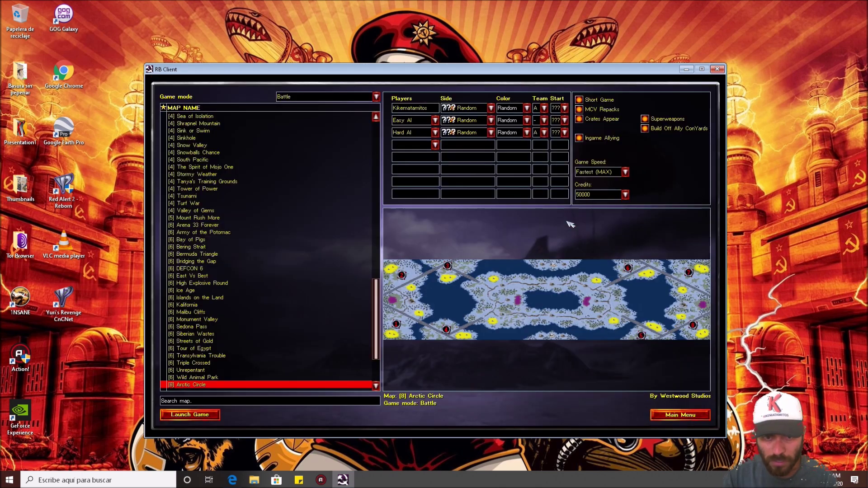
pyautogui.click(376, 97)
pyautogui.click(354, 178)
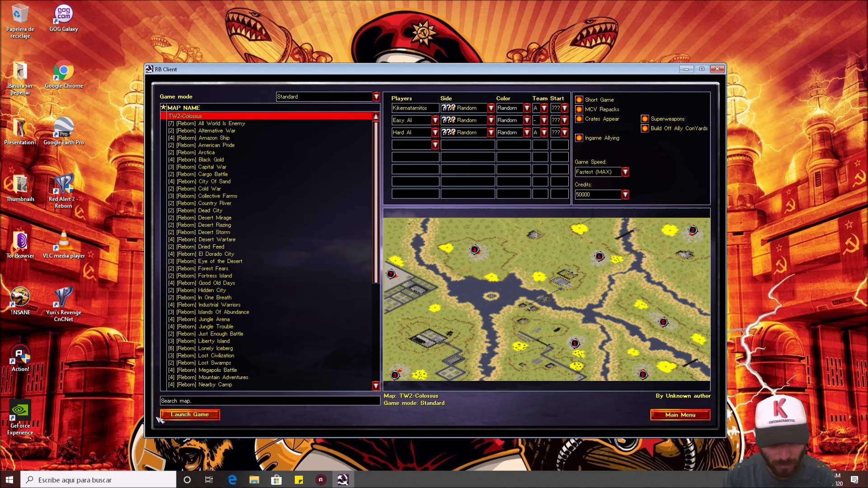
pyautogui.click(679, 415)
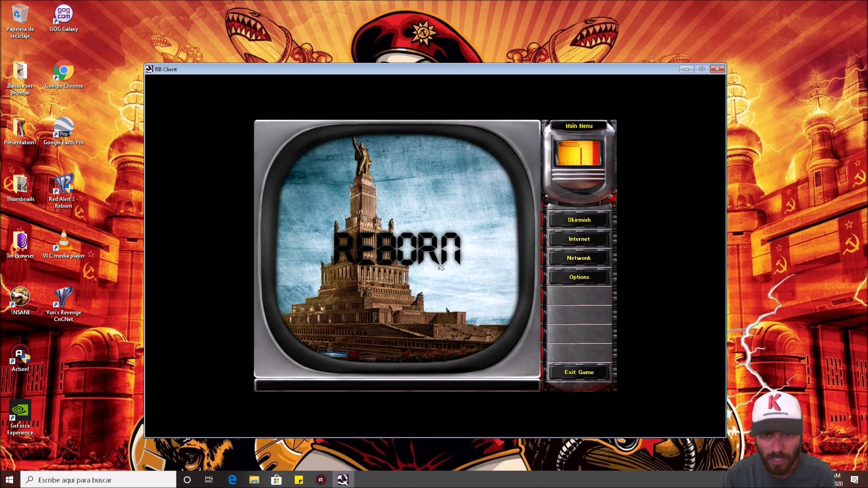
# Open the Internet lobby and connect to CnCNet with the prefilled player name
pyautogui.click(581, 240)
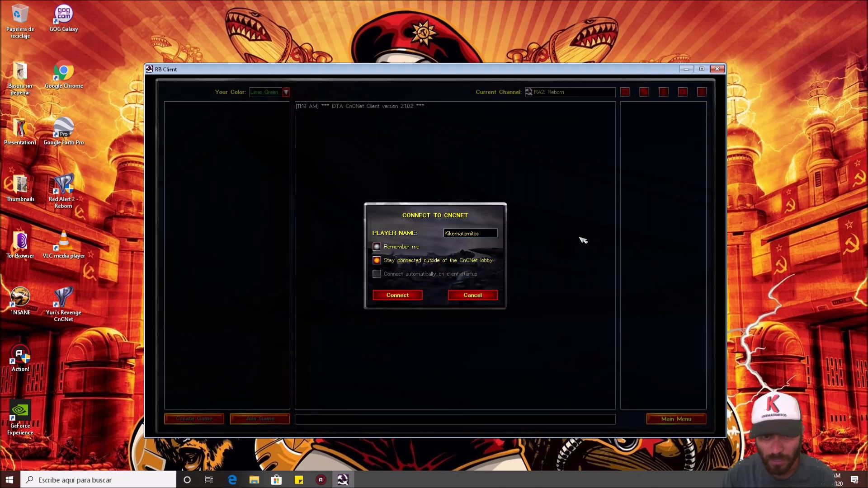
pyautogui.click(488, 233)
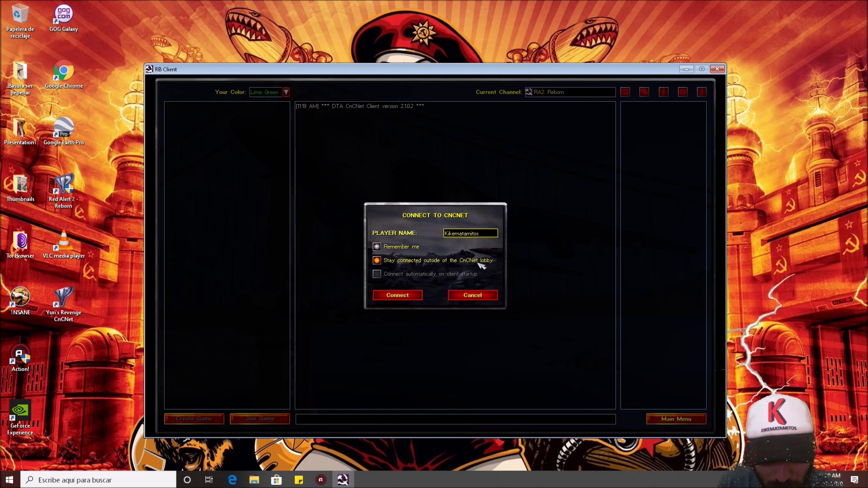
pyautogui.click(405, 298)
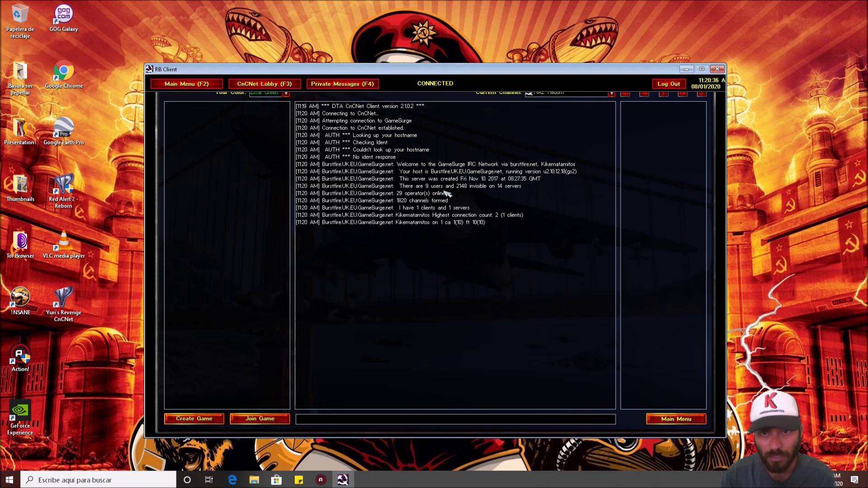
# Look through the lobby's available channels, keeping RA2: Reborn selected, and select the own entry in the player list
pyautogui.click(573, 130)
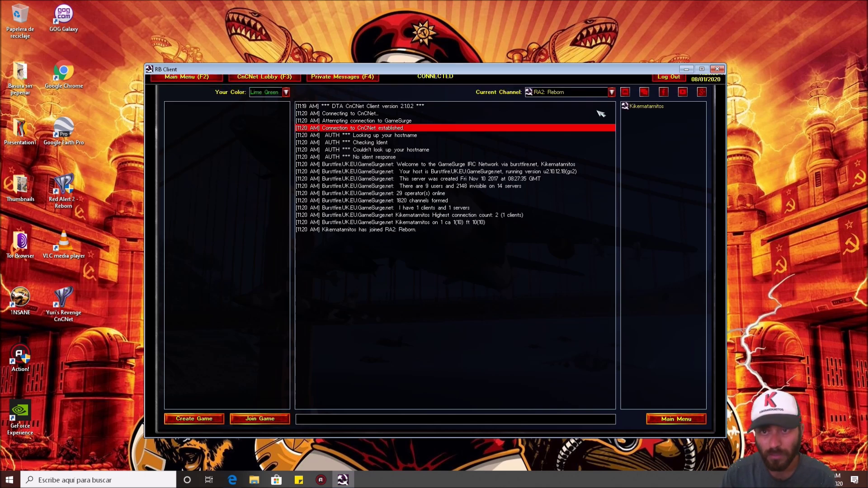
pyautogui.click(612, 92)
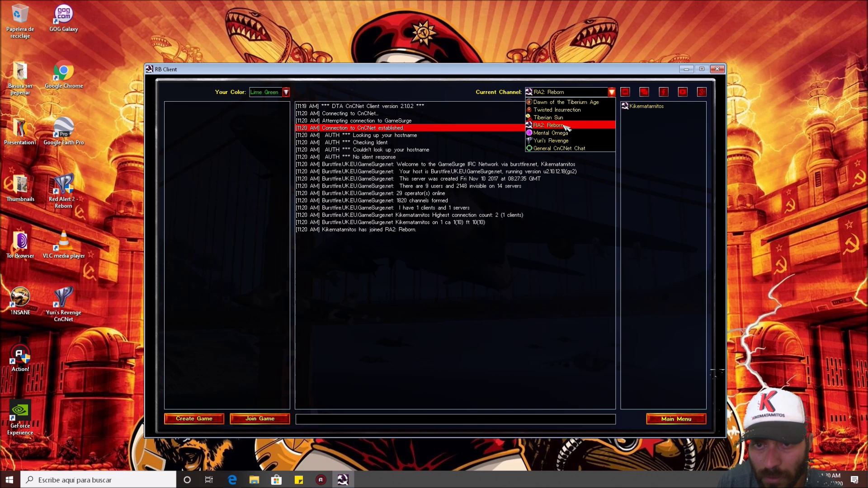
pyautogui.click(563, 128)
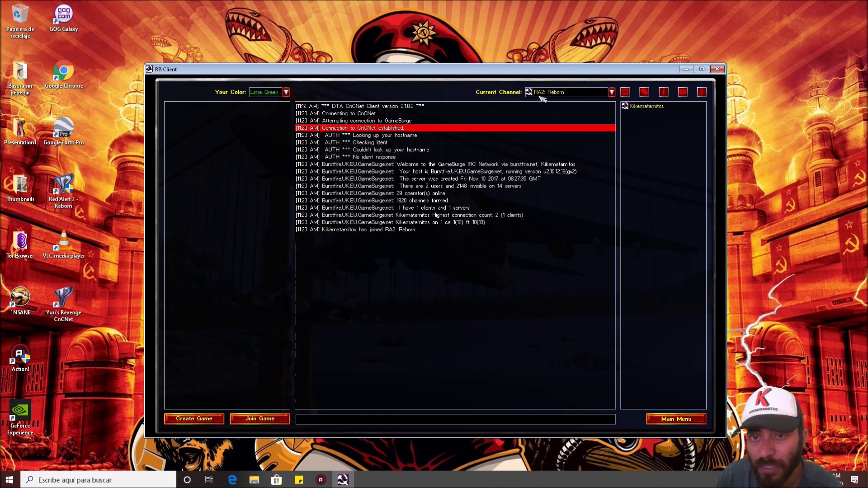
pyautogui.click(646, 109)
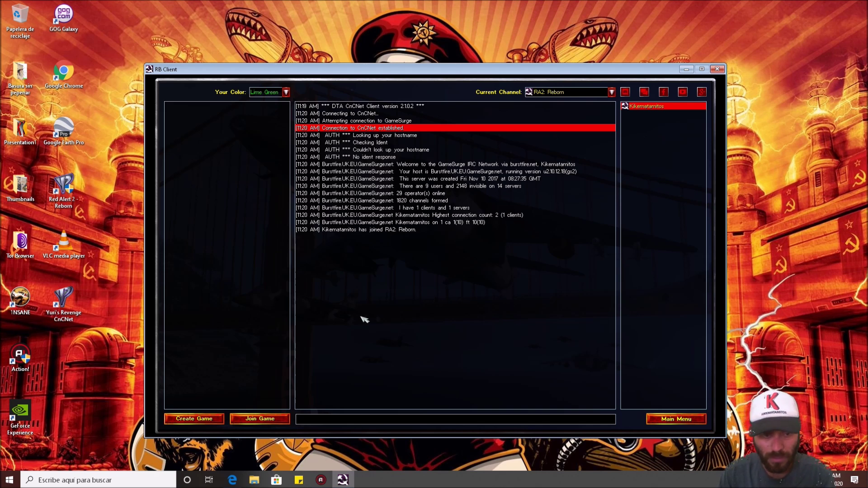
# Create an online game room with the default name, 8 maximum players and no password, and set its game mode to Standard
pyautogui.click(194, 419)
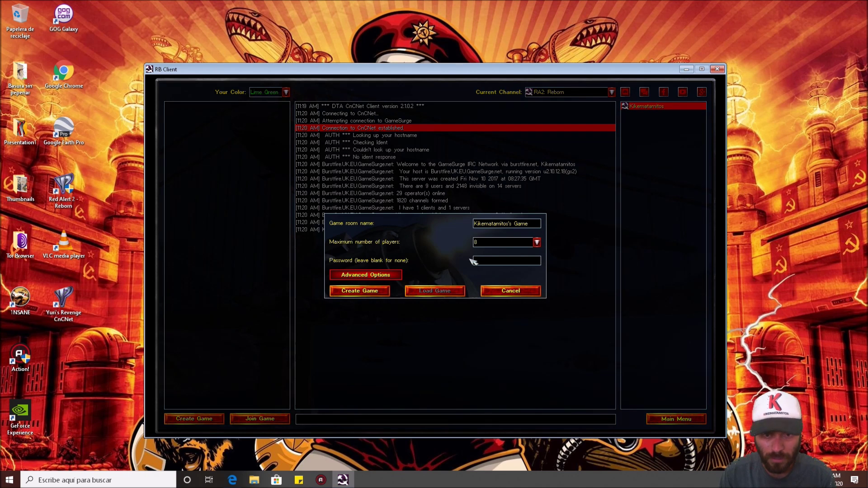
pyautogui.click(374, 294)
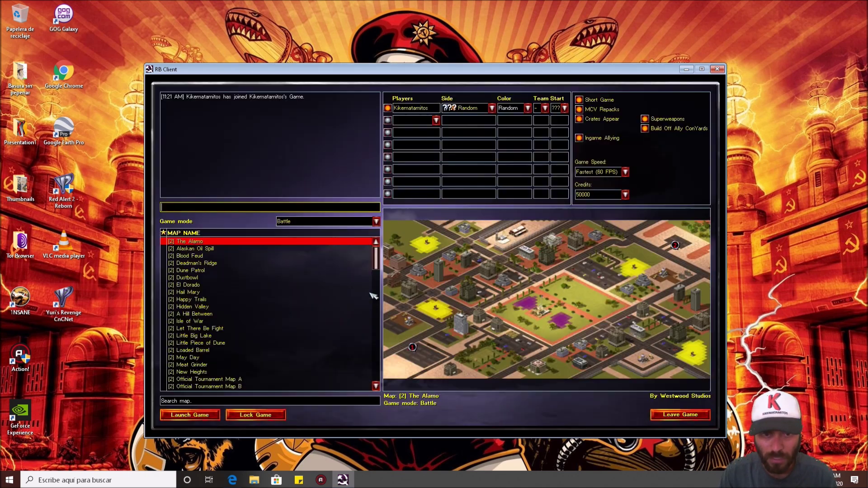
pyautogui.click(378, 223)
pyautogui.click(329, 295)
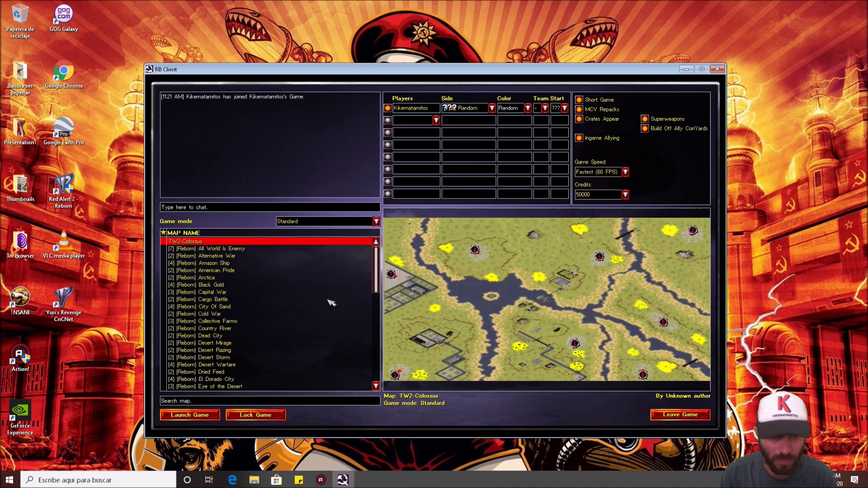
# Preview the Siberian Gremlins and Tropicana maps in the game room, then leave the room and return to the main menu
pyautogui.scroll(-15, 351, 308)
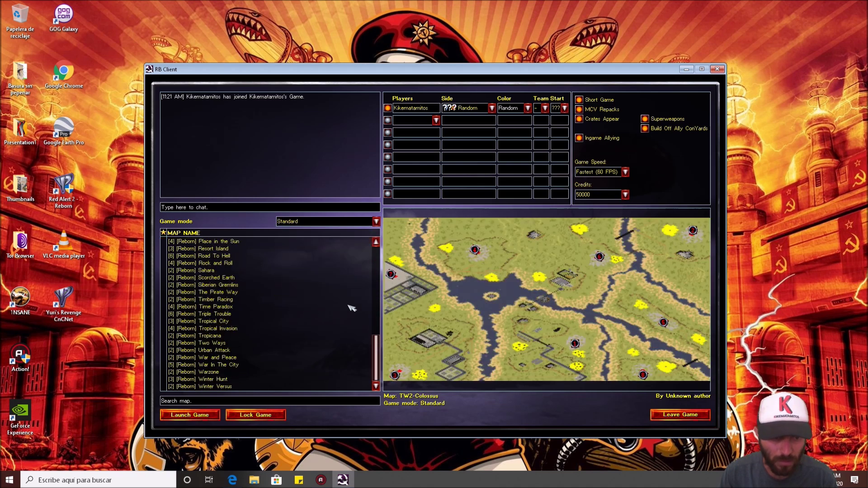
pyautogui.click(222, 286)
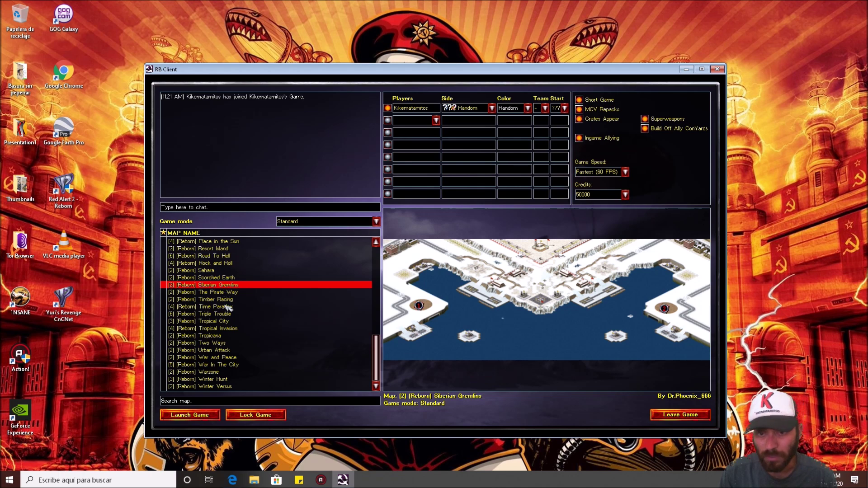
pyautogui.click(228, 336)
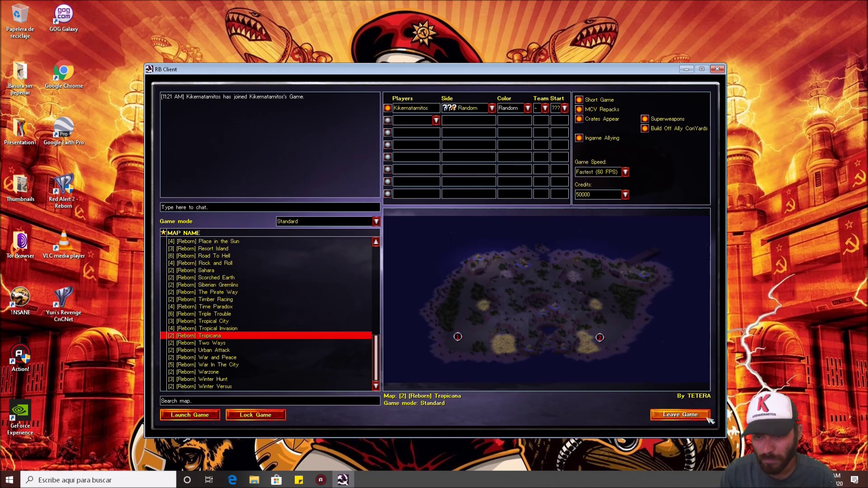
pyautogui.click(677, 417)
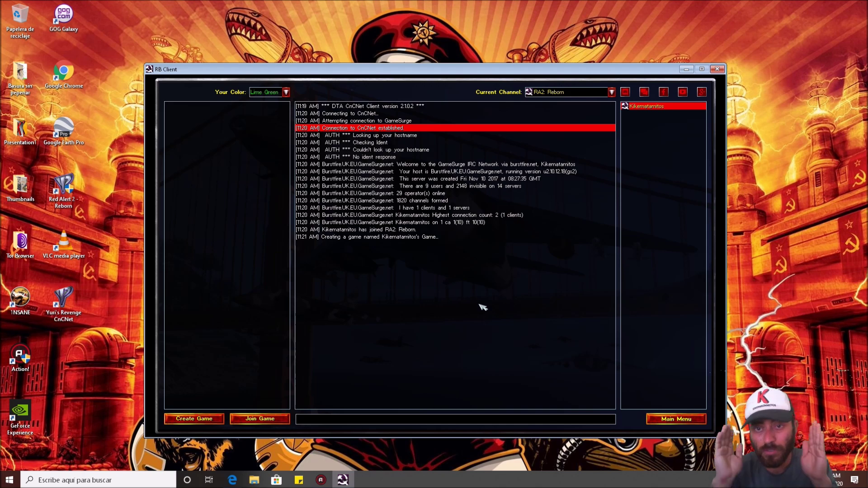
pyautogui.click(680, 421)
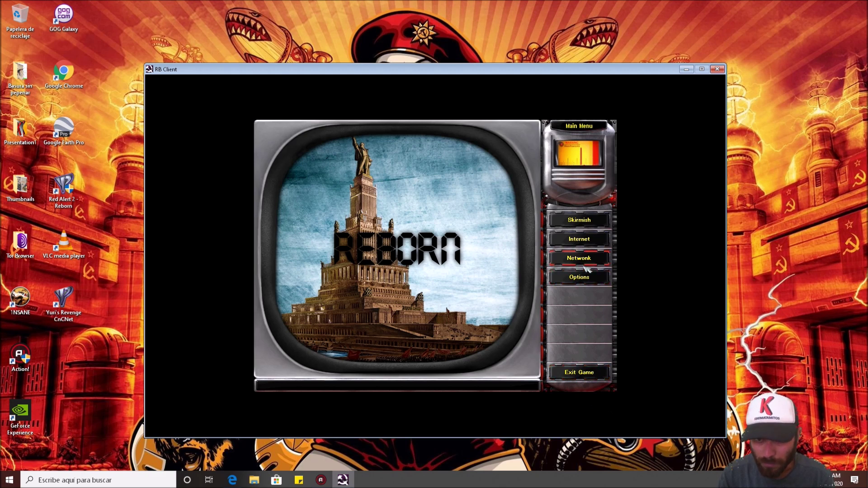
# Open the Network lobby, allow DTA Client through the firewall on private and public networks, and return to the main menu
pyautogui.click(588, 263)
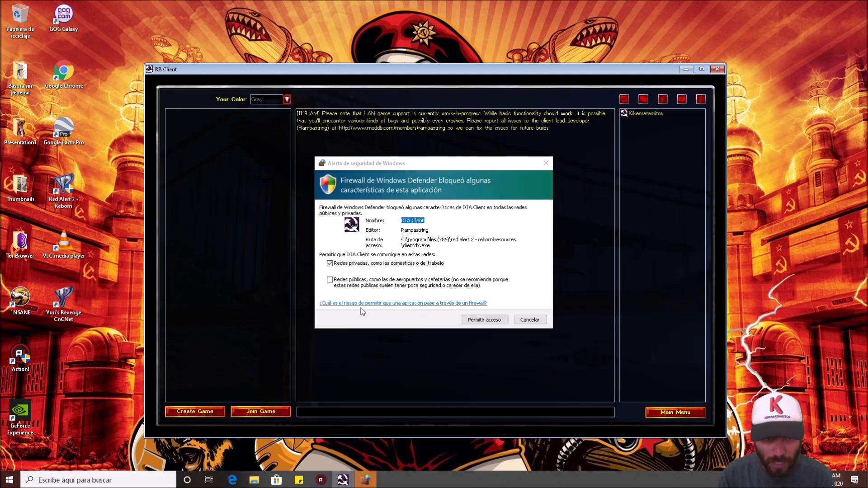
pyautogui.click(352, 285)
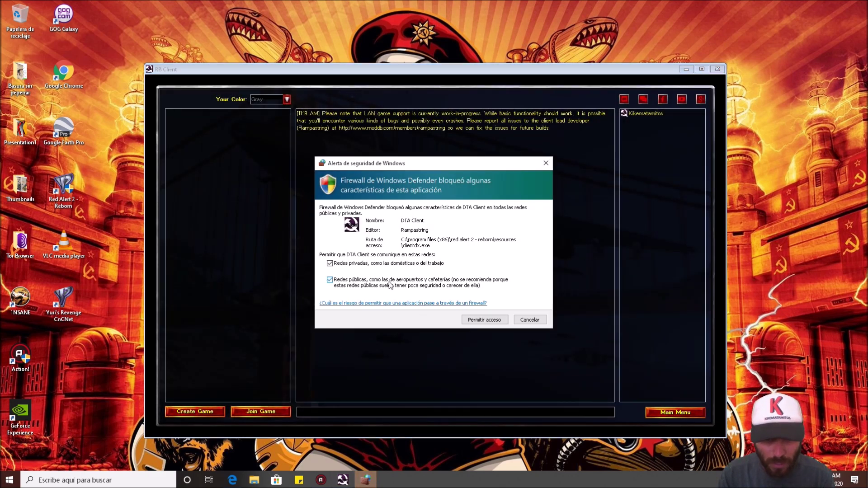
pyautogui.click(478, 321)
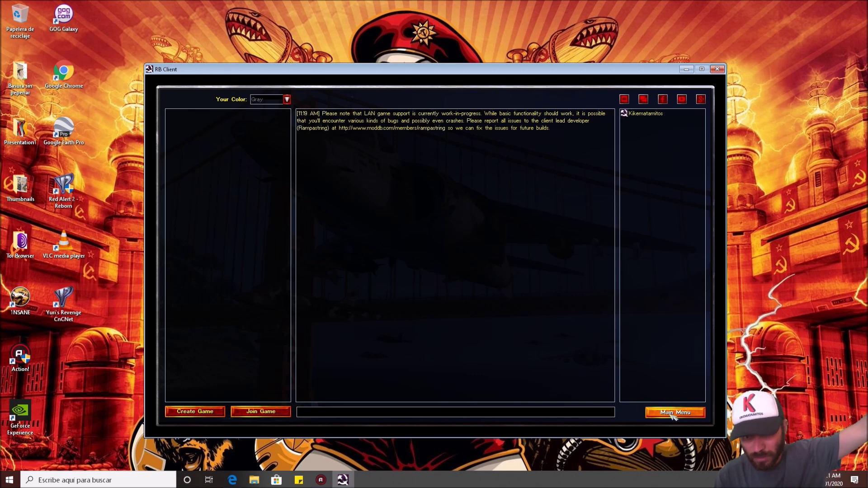
pyautogui.click(673, 415)
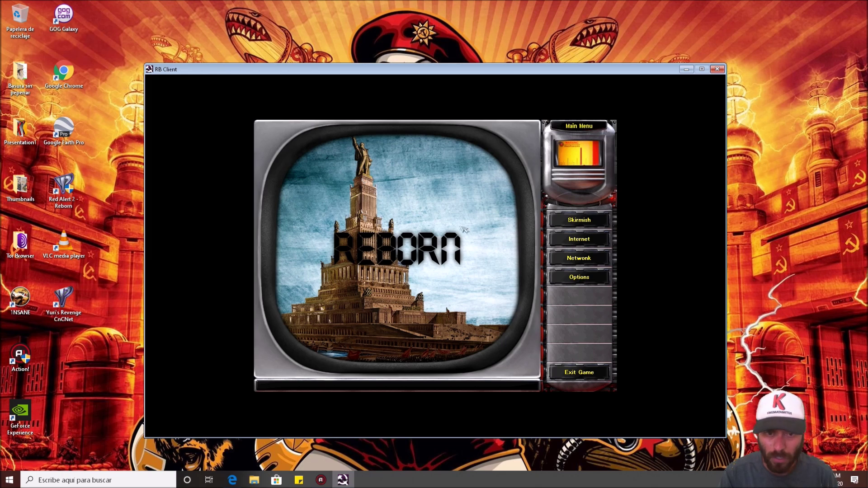
# Switch to Edge and review the Red Alert 2: Reborn VK group page, then minimize the browser and the RB Client
pyautogui.click(233, 480)
pyautogui.click(138, 5)
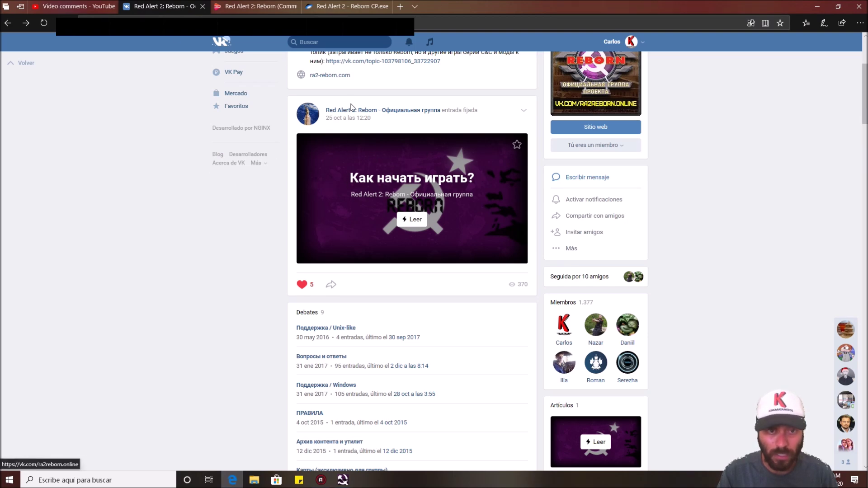
pyautogui.scroll(-15, 262, 217)
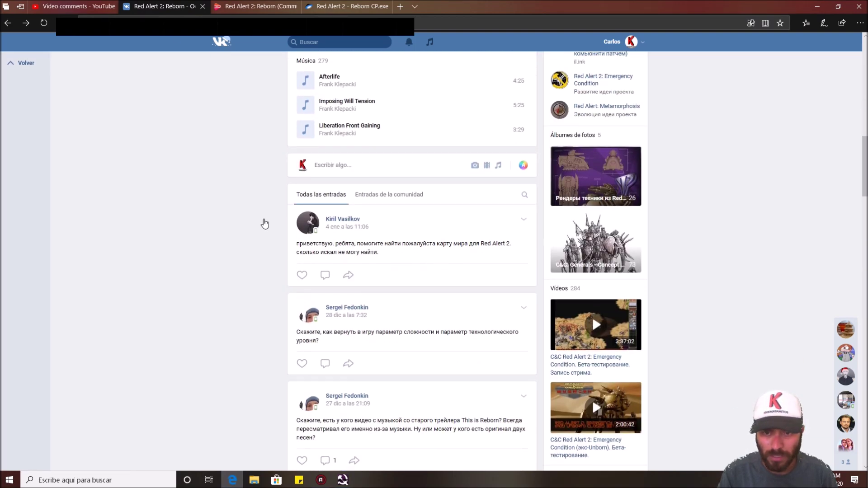
pyautogui.scroll(20, 264, 223)
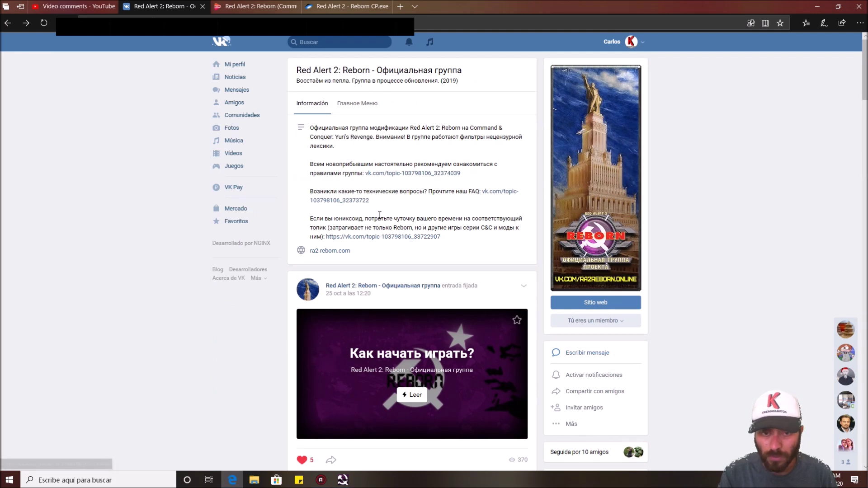
pyautogui.scroll(-8, 265, 224)
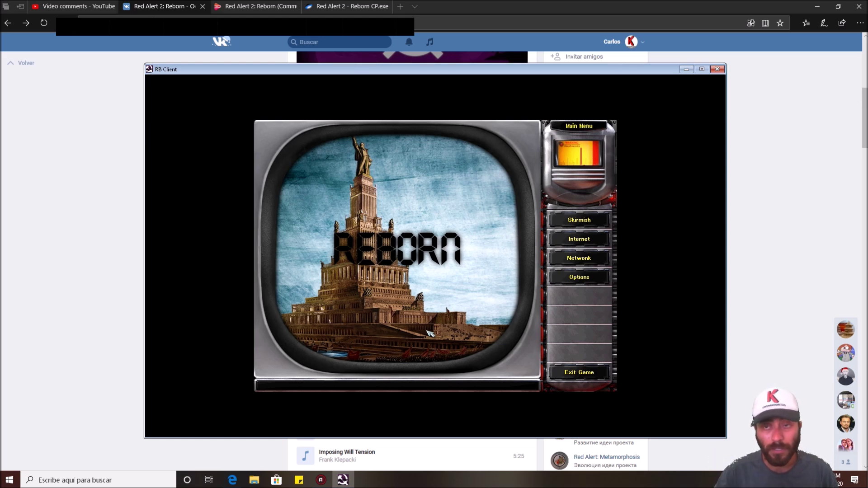
pyautogui.click(821, 6)
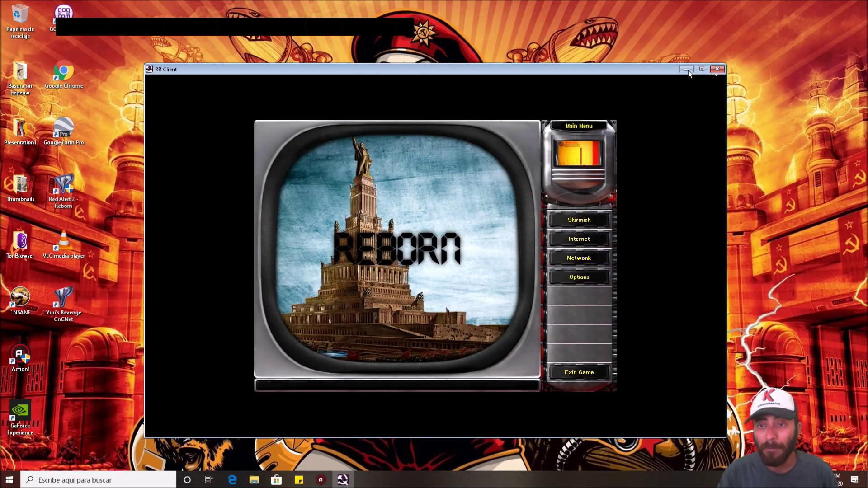
pyautogui.click(688, 69)
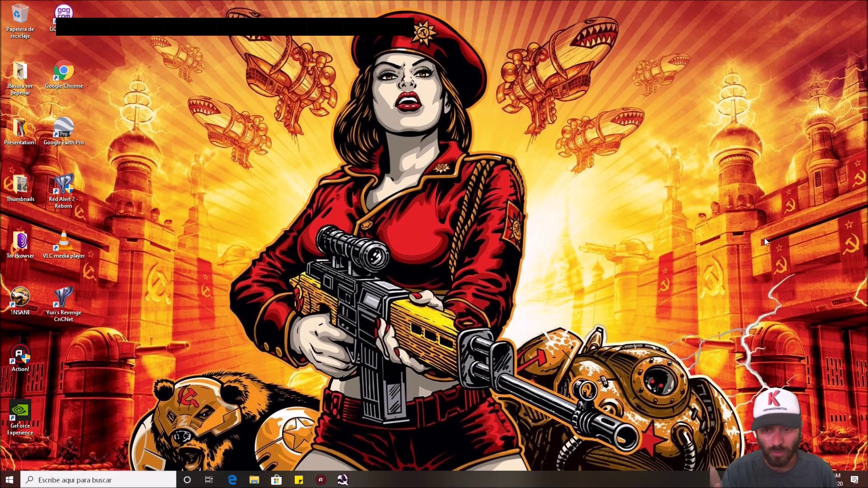